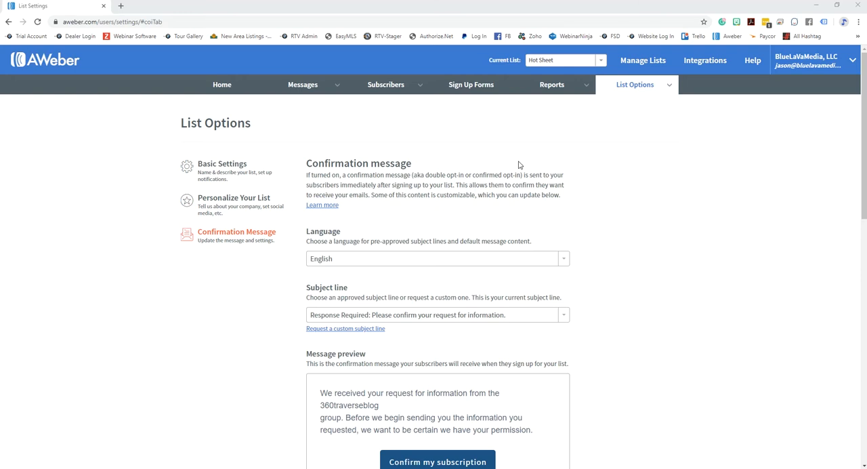
- Check which lists the account offers in the current list selector and choose Hot Sheet
scroll(731, 268, down, 2)
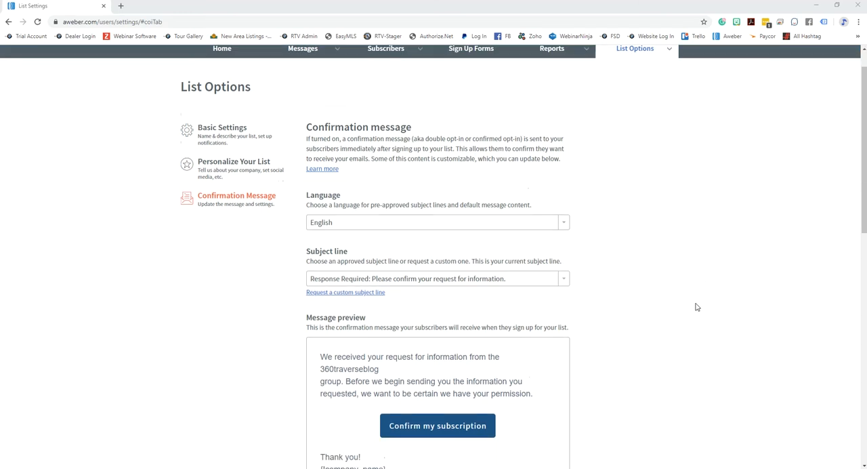
scroll(675, 325, up, 2)
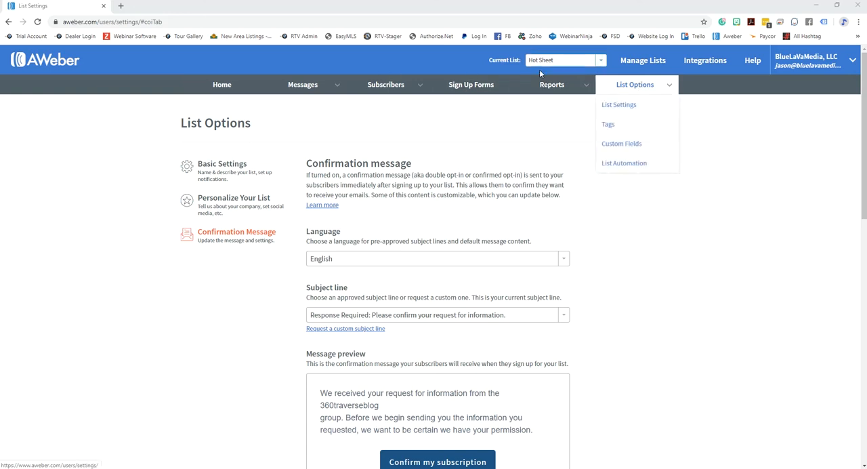
click(600, 63)
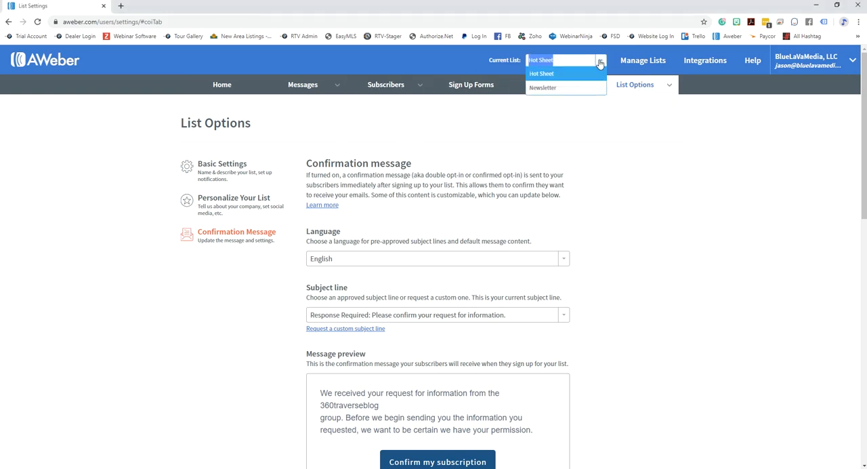
click(719, 180)
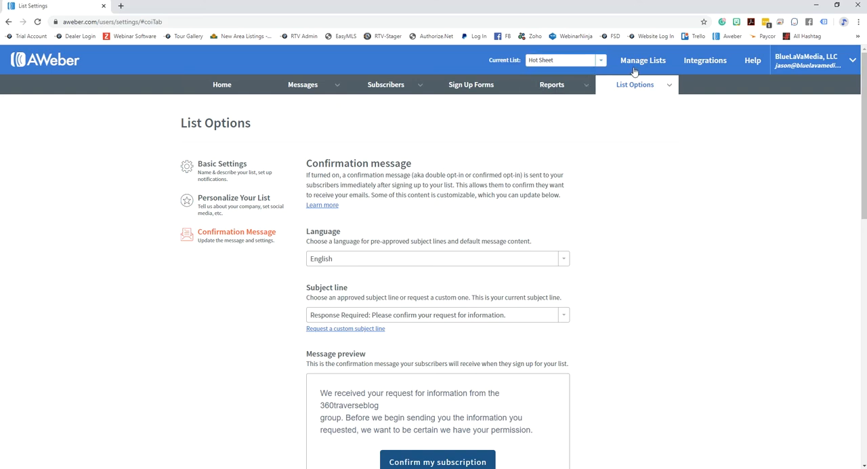
click(587, 61)
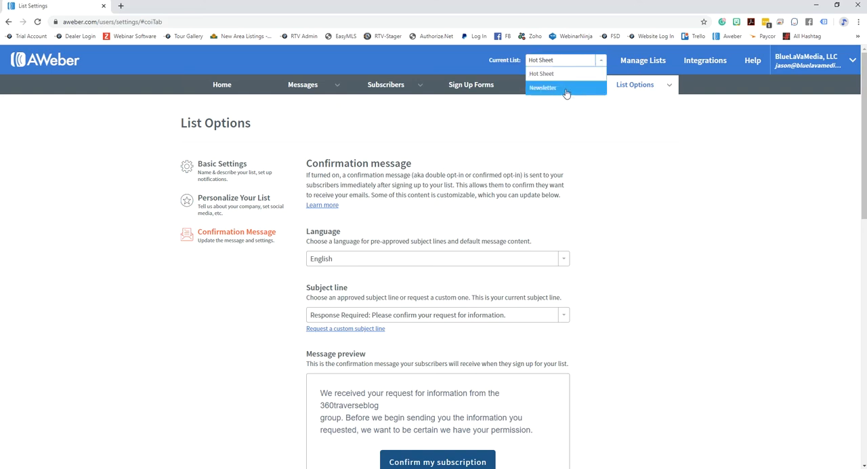
click(742, 222)
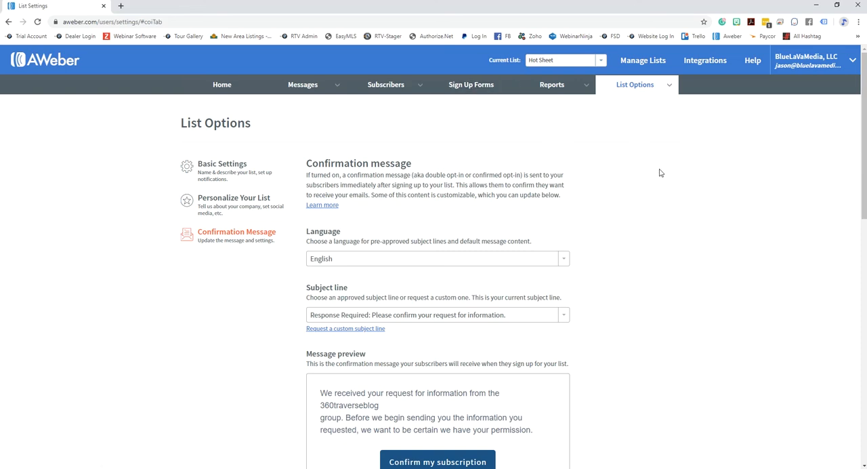
click(601, 62)
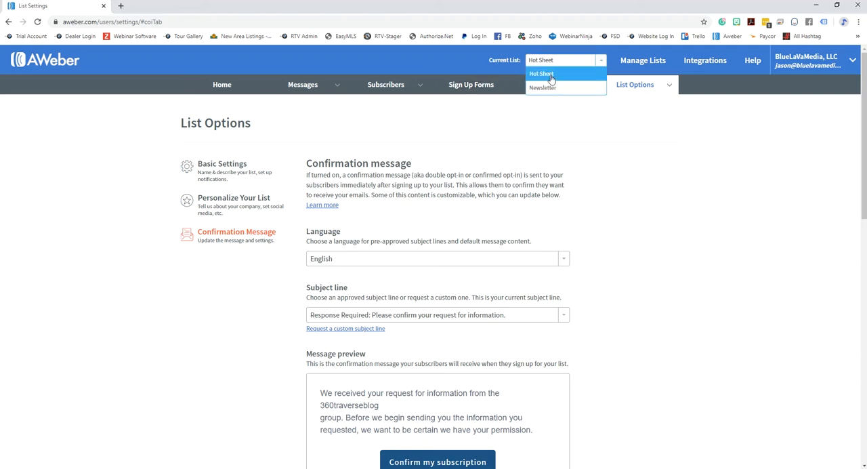
click(554, 75)
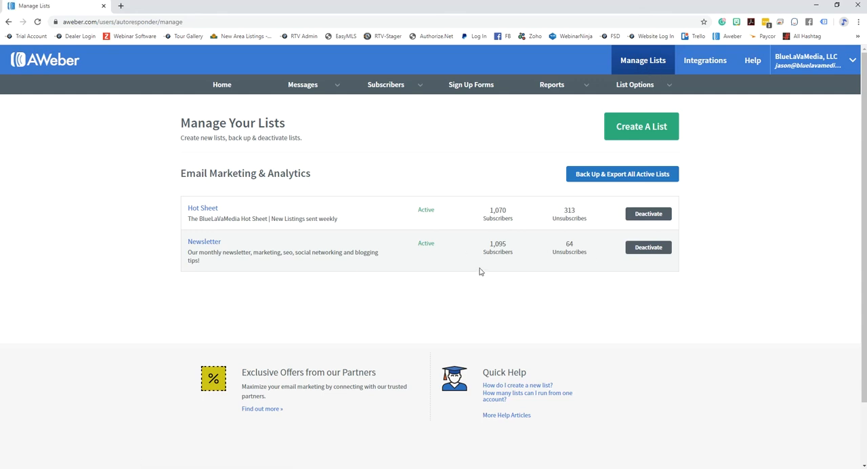
- Examine the Hot Sheet list's subscriber and unsubscribe counts on the Manage Lists page
double_click(561, 213)
double_click(491, 211)
- Switch to the RTV management site and open the Customers list report from the account reports to review it
drag(866, 61, 440, 3)
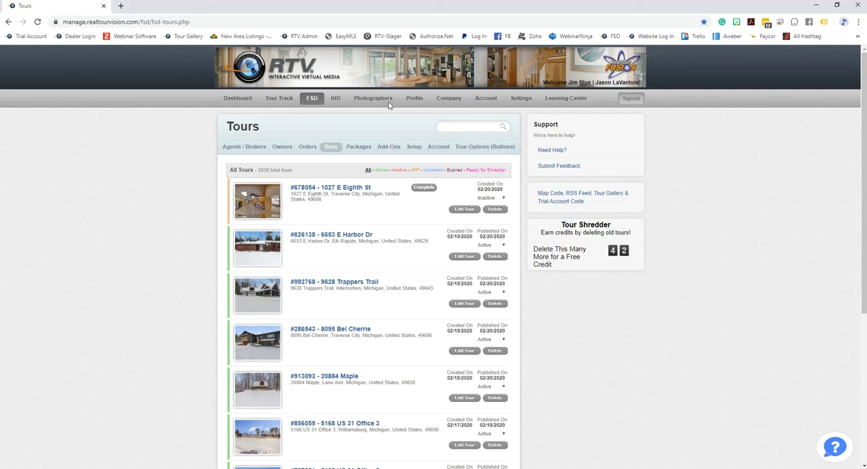
click(521, 99)
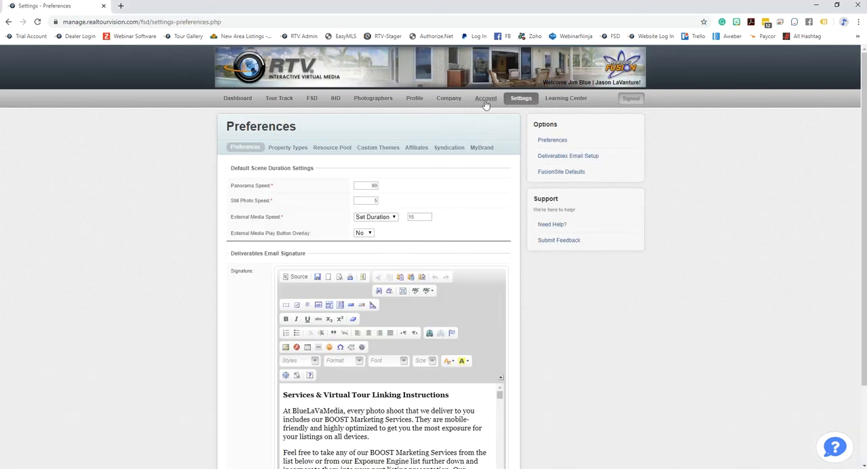
click(485, 100)
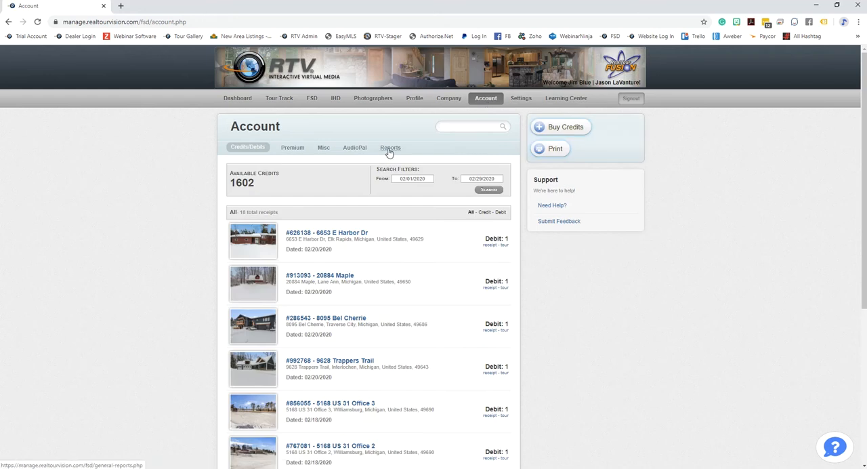
click(390, 149)
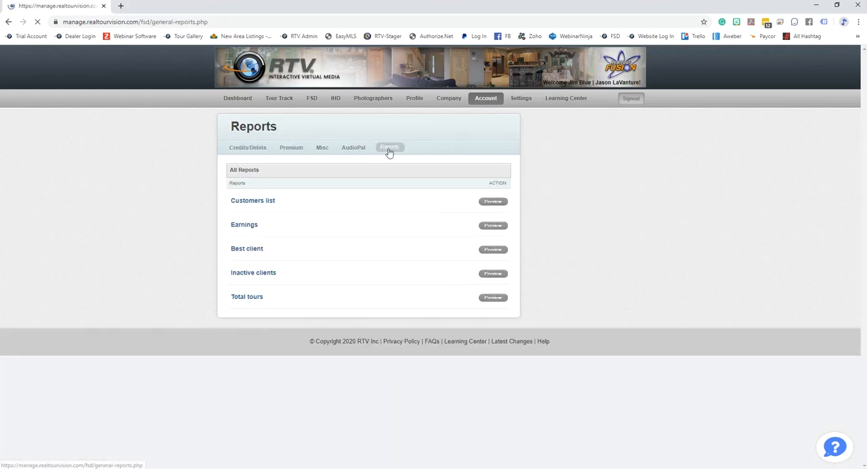
click(493, 202)
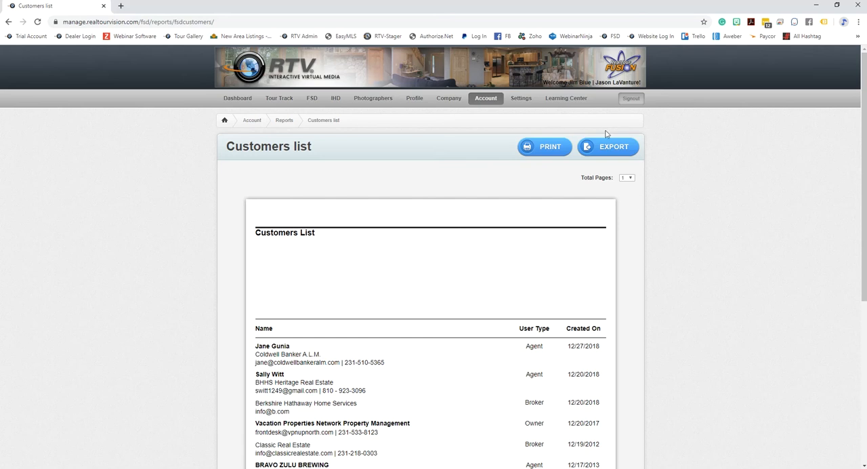
scroll(629, 259, down, 3)
scroll(631, 259, up, 3)
- Switch back to AWeber and open the list settings
drag(222, 5, 866, 67)
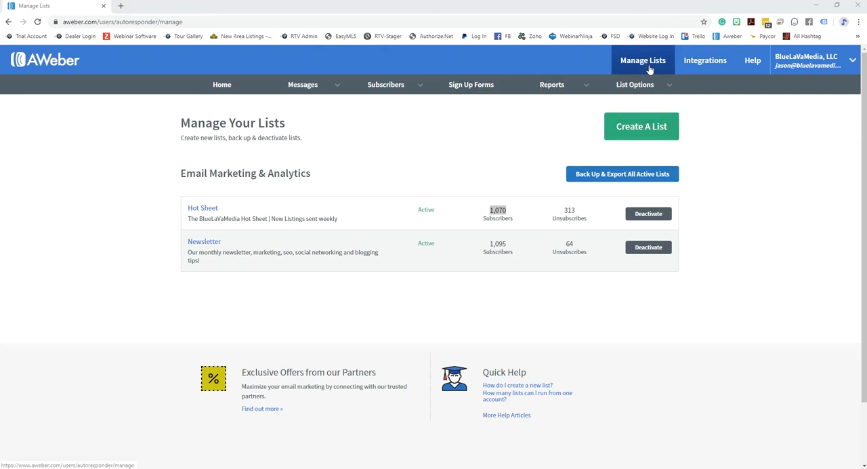
mouse_move(635, 86)
click(623, 112)
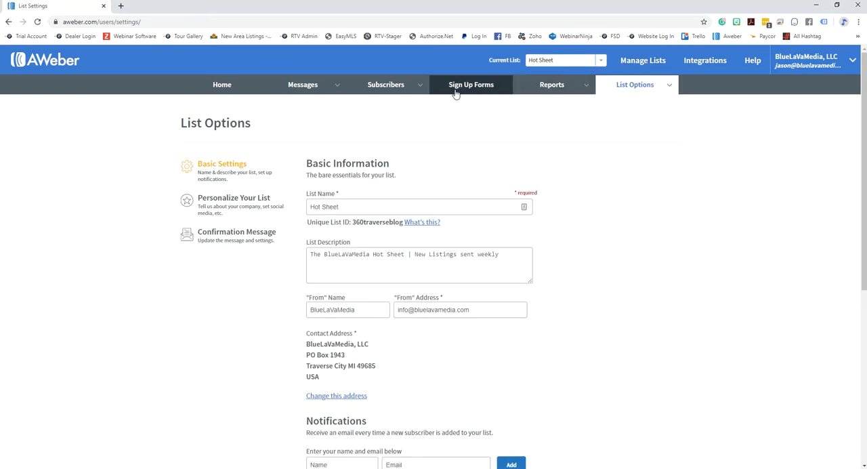
- Open the form for manually adding up to 10 subscribers to the Hot Sheet list and review its fields
mouse_move(380, 86)
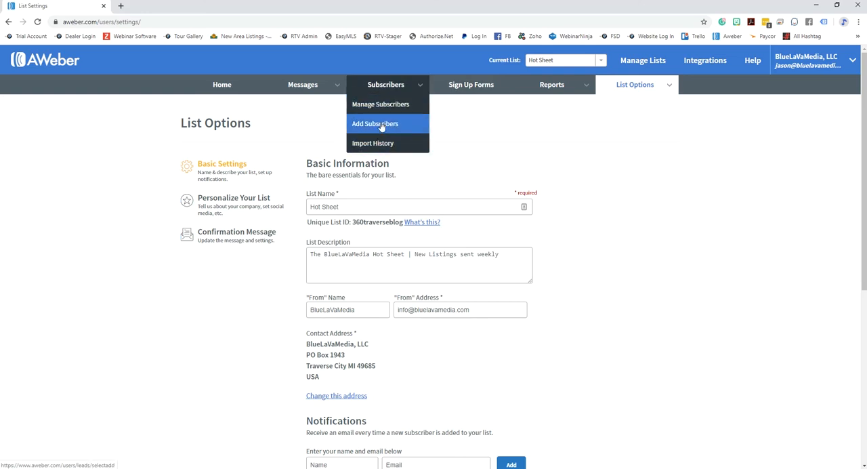
click(381, 125)
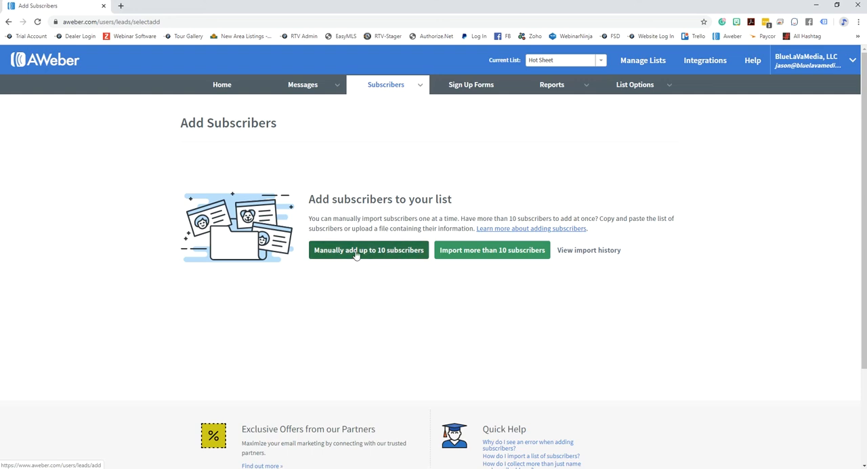
click(391, 257)
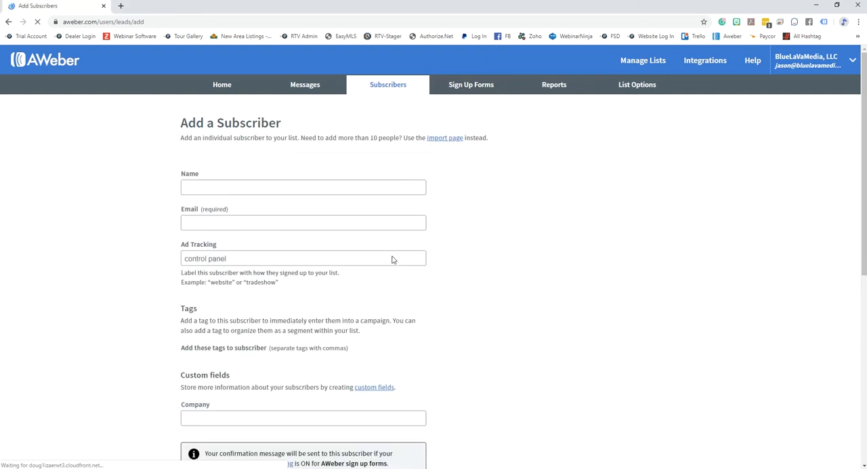
scroll(254, 451, down, 1)
scroll(255, 450, down, 1)
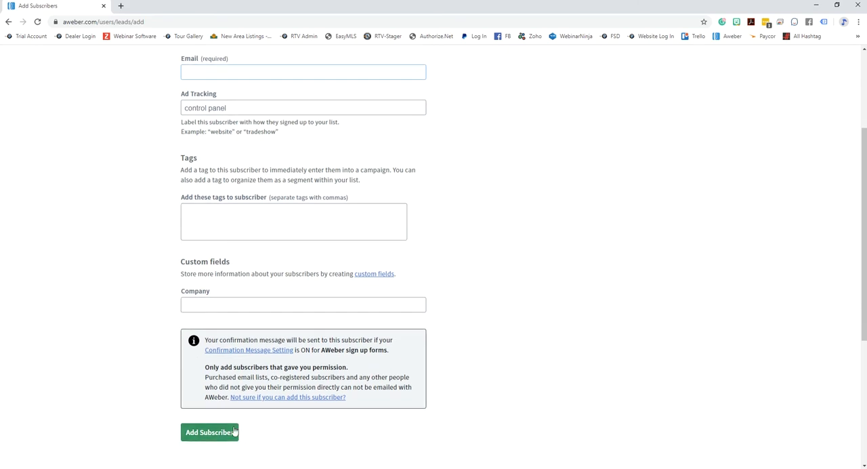
scroll(459, 251, up, 2)
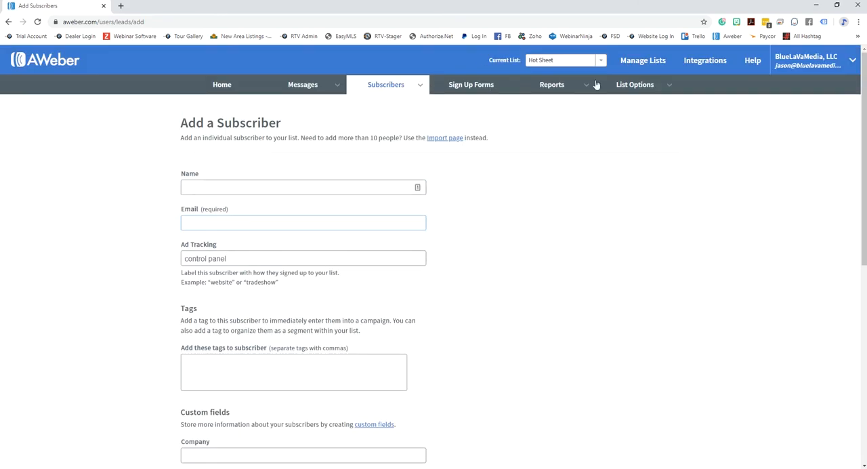
- Open the Manage Subscribers page for the Hot Sheet list
click(387, 90)
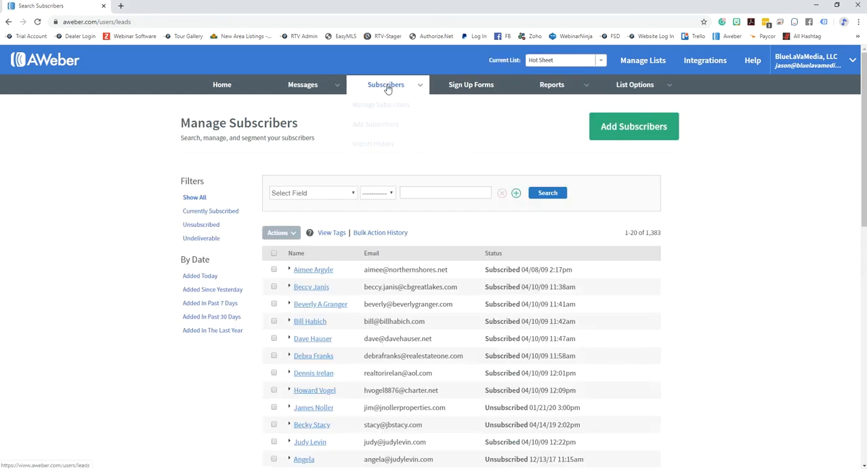
mouse_move(388, 88)
click(371, 109)
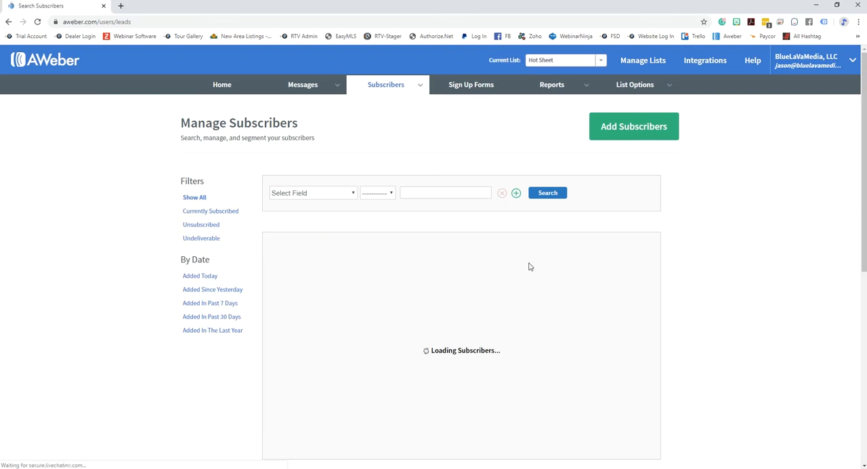
- Open the subscriber import page for adding more than 10 subscribers to the Hot Sheet list
mouse_move(387, 91)
click(384, 129)
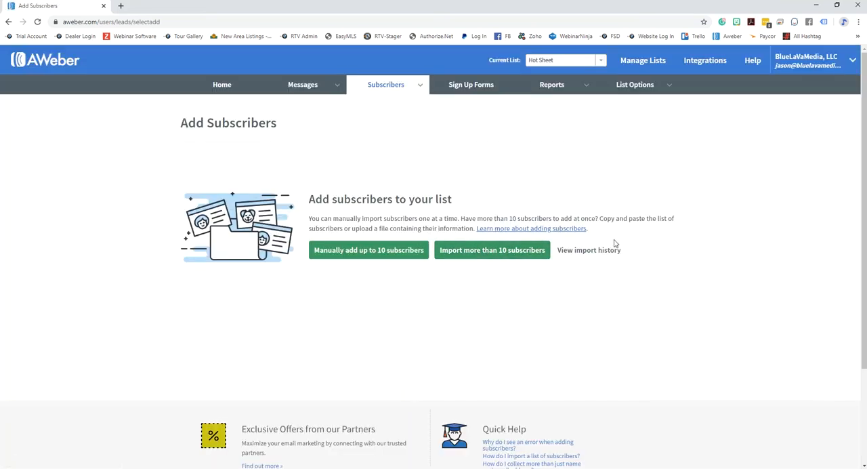
click(494, 251)
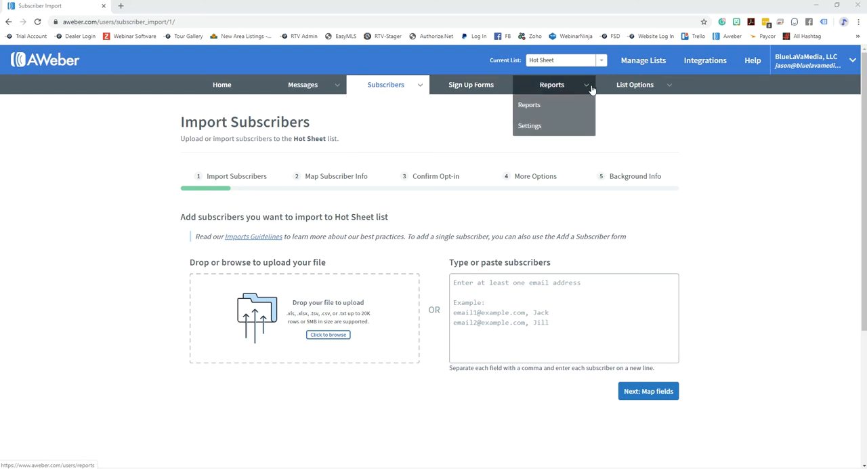
- Return to the list settings and review the Hot Sheet list's basic information
mouse_move(619, 86)
click(627, 114)
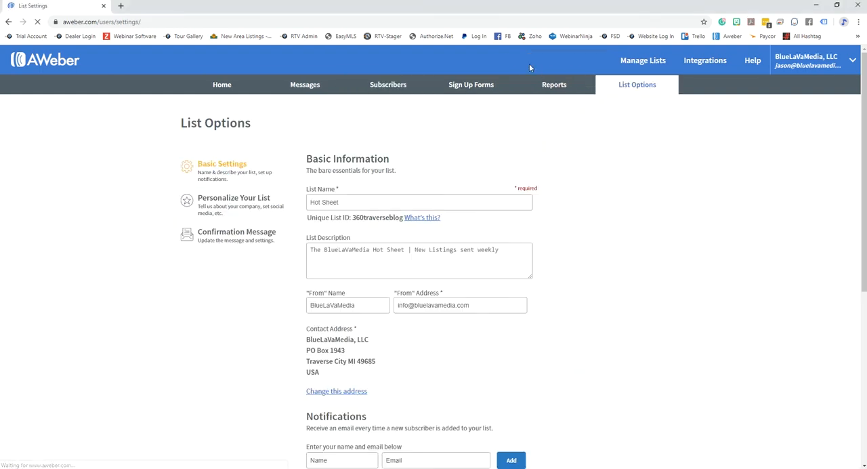
click(345, 252)
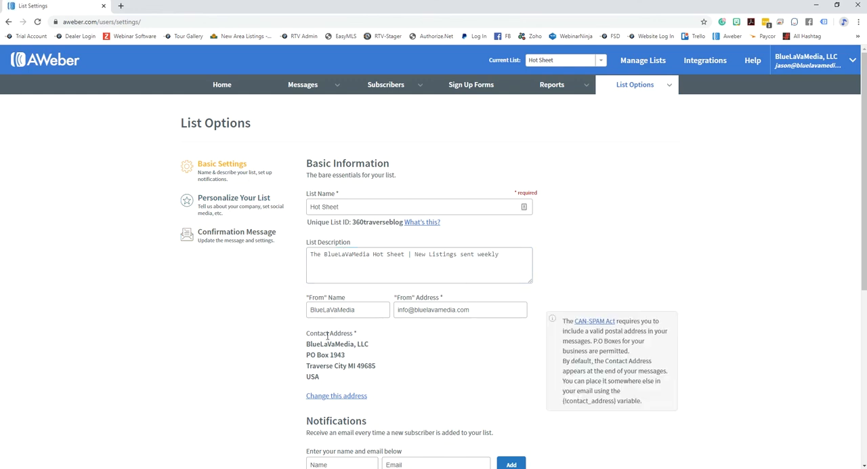
scroll(227, 187, down, 1)
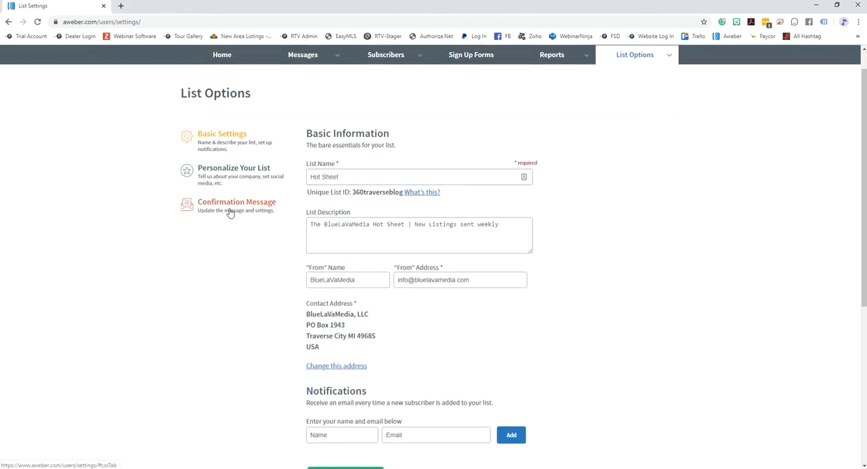
- Review the confirmation message settings that control sending for AWeber sign up forms and for subscriber imports
click(219, 211)
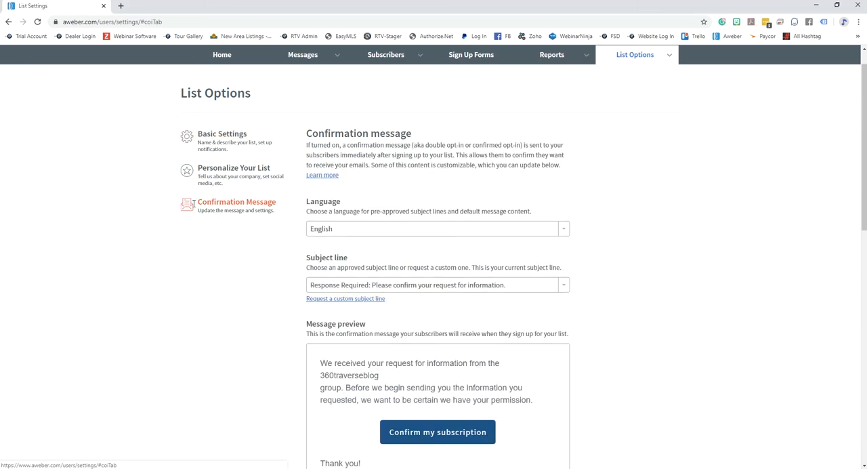
scroll(619, 263, down, 6)
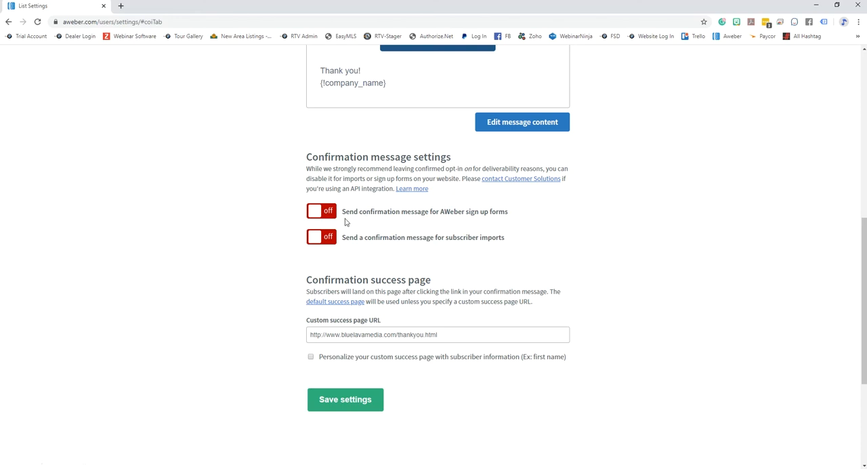
drag(350, 212, 513, 218)
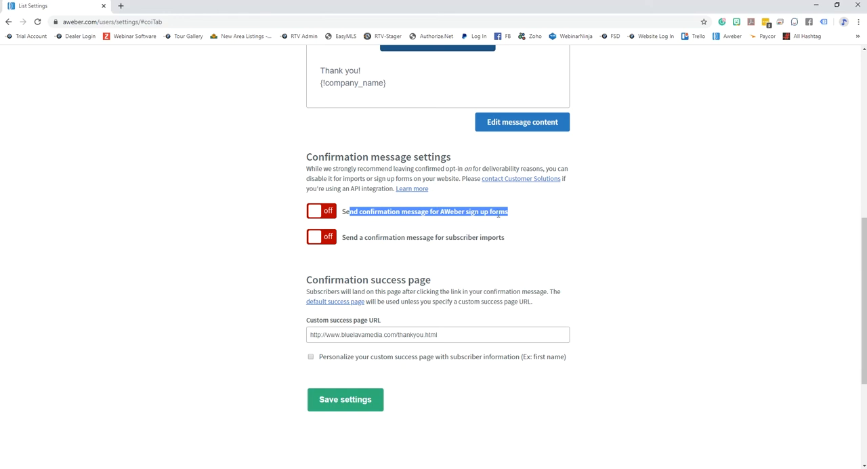
drag(345, 239, 507, 242)
click(486, 237)
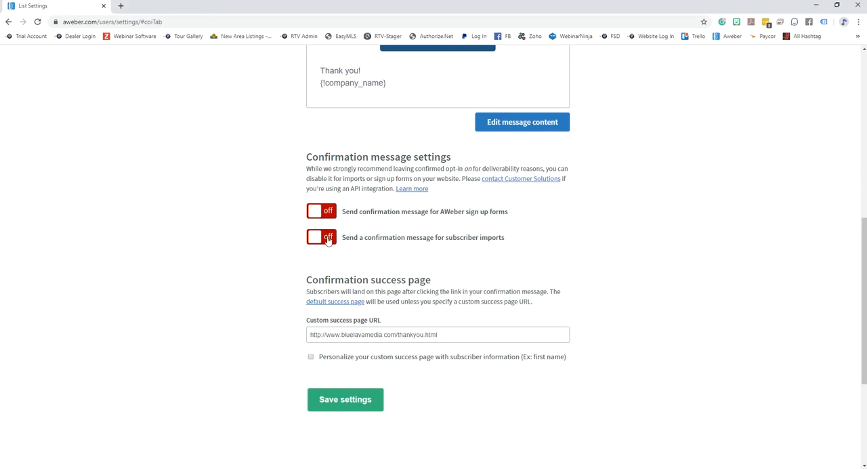
scroll(665, 288, up, 2)
scroll(664, 288, up, 5)
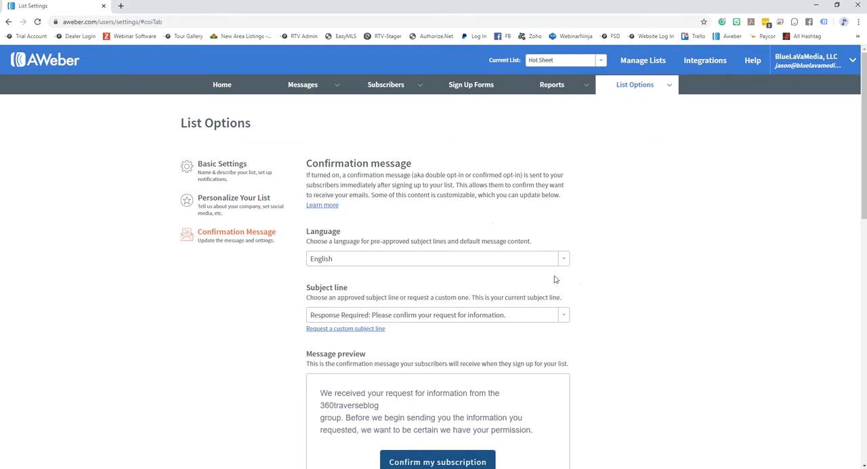
- Review the Hot Sheet list's basic settings and open its Sign Up Forms page
click(228, 171)
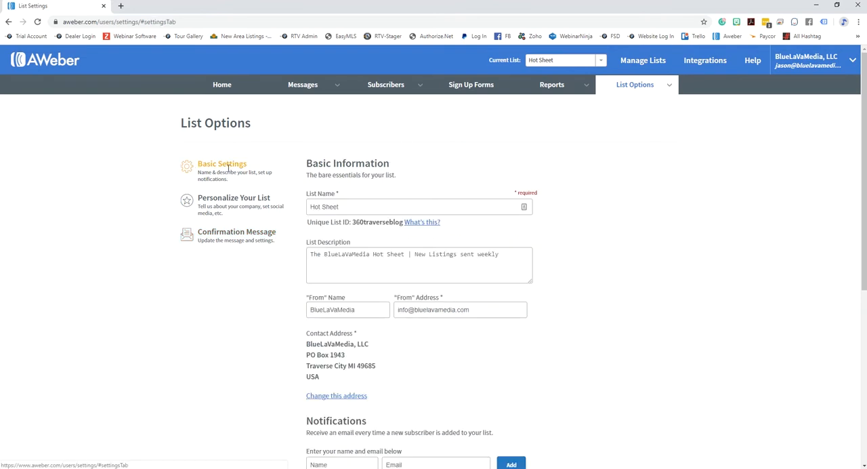
scroll(643, 294, down, 3)
scroll(647, 294, down, 2)
scroll(651, 294, up, 8)
click(475, 93)
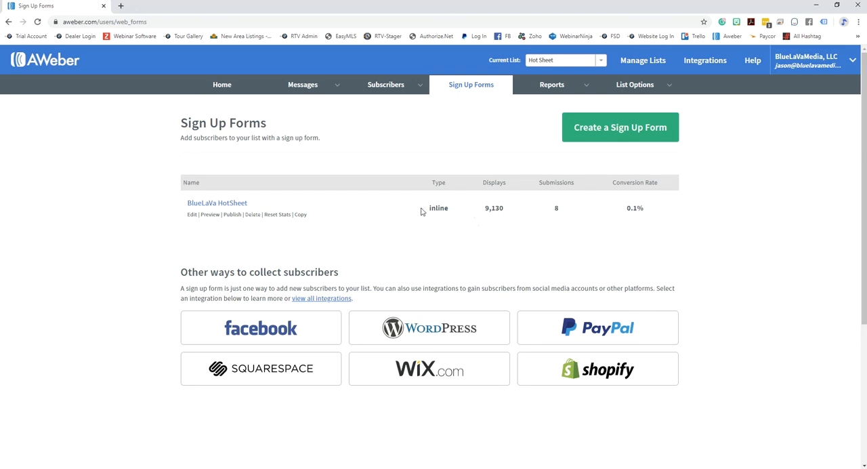
- Open the tourgrandtraverse.com website in a new browser window
key(ctrl+n)
text(www.t)
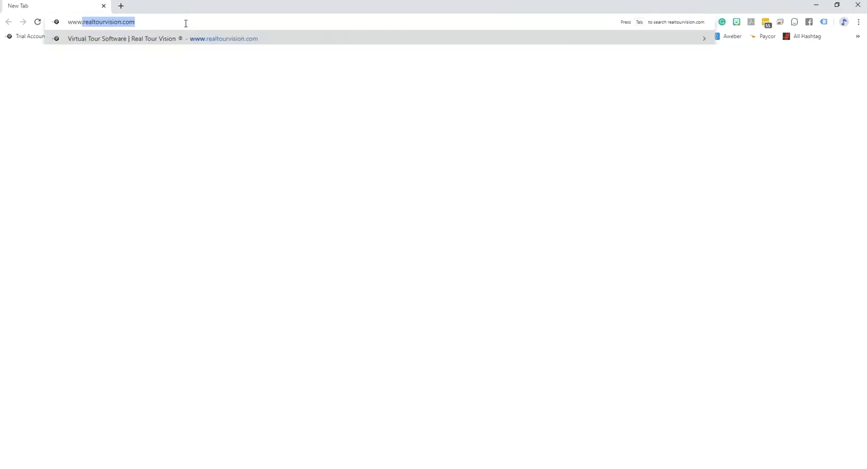
text(our)
key(Return)
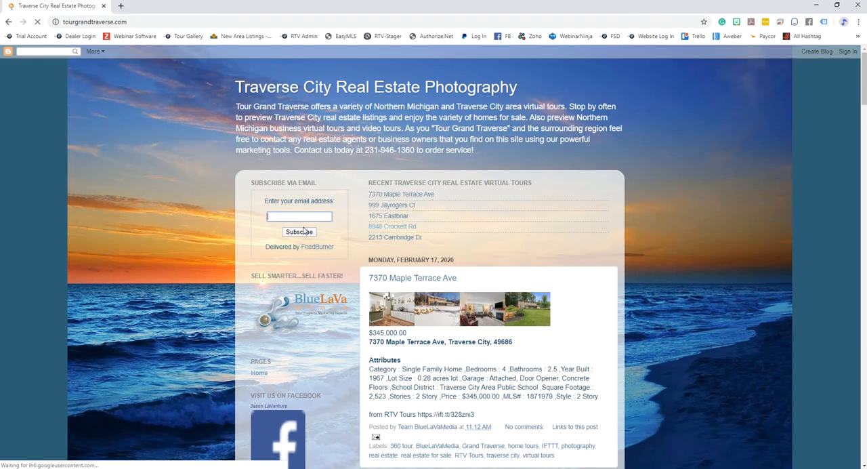
- Examine the HotSheet and Property Marketing News email sign-up forms embedded on the blog, and close its window
scroll(301, 244, down, 1)
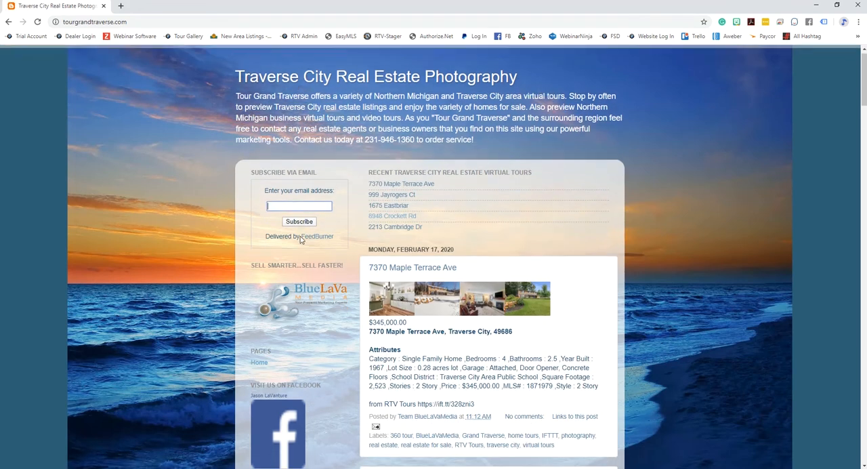
scroll(304, 248, down, 4)
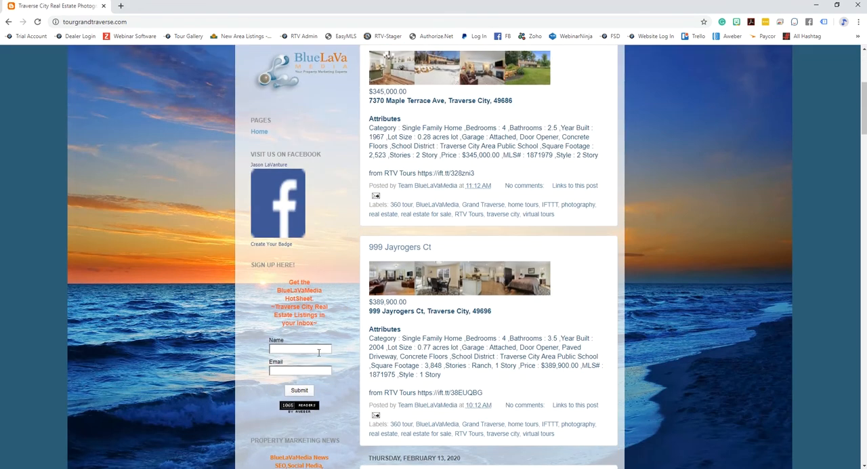
drag(290, 286, 322, 330)
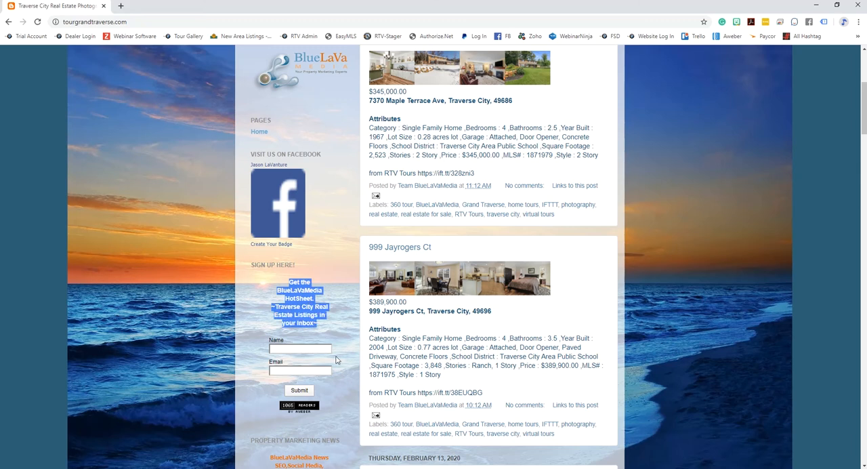
scroll(336, 358, down, 3)
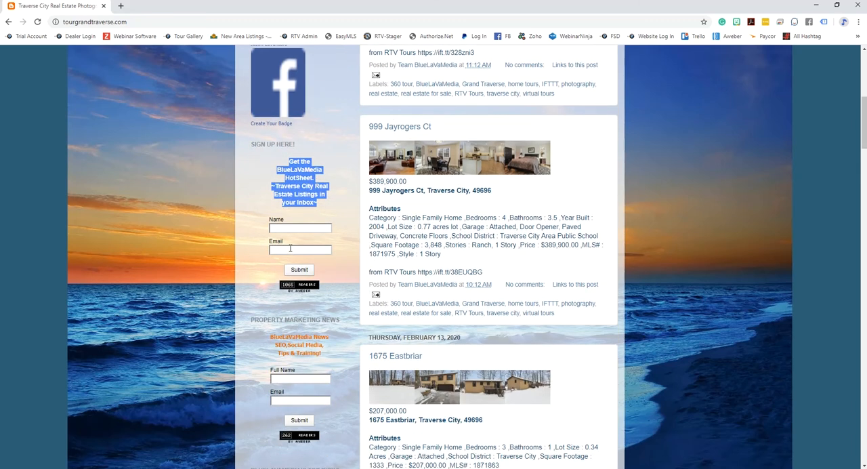
click(290, 249)
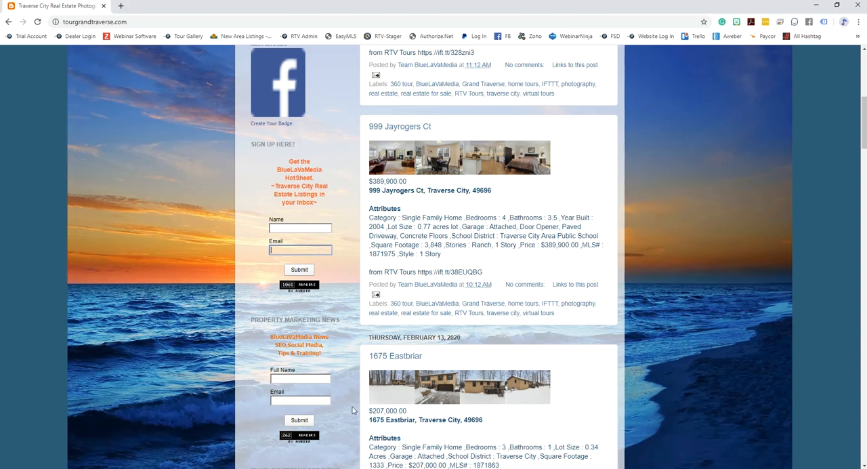
scroll(353, 409, down, 1)
scroll(360, 407, up, 2)
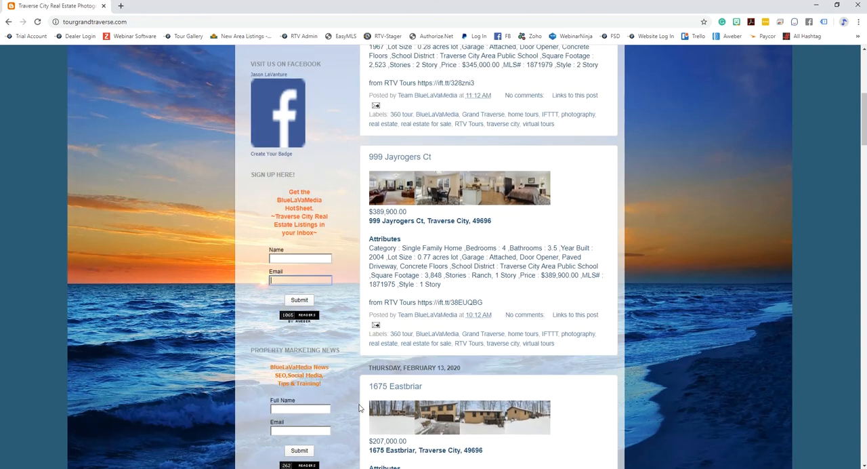
scroll(359, 407, up, 5)
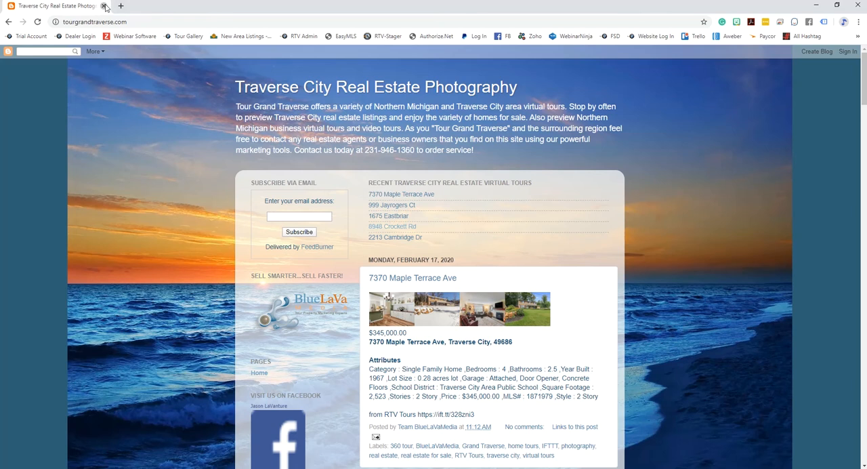
click(104, 6)
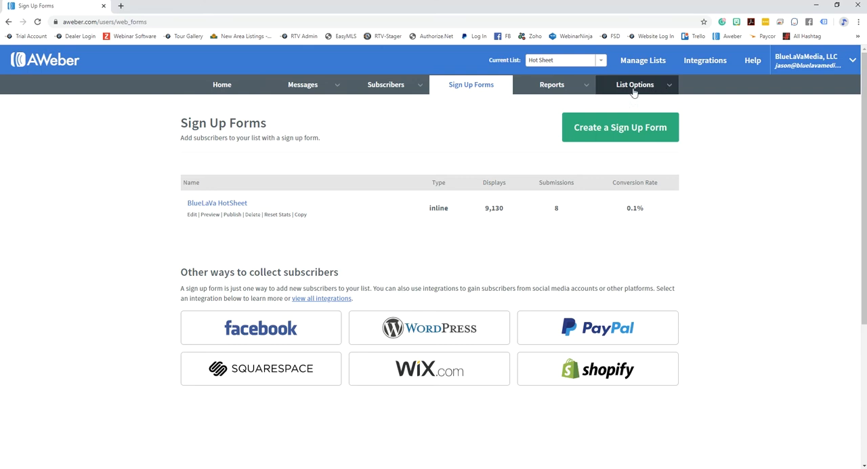
- Open the list automation rules for the Hot Sheet list and switch the current list to Newsletter to review its rule
mouse_move(634, 91)
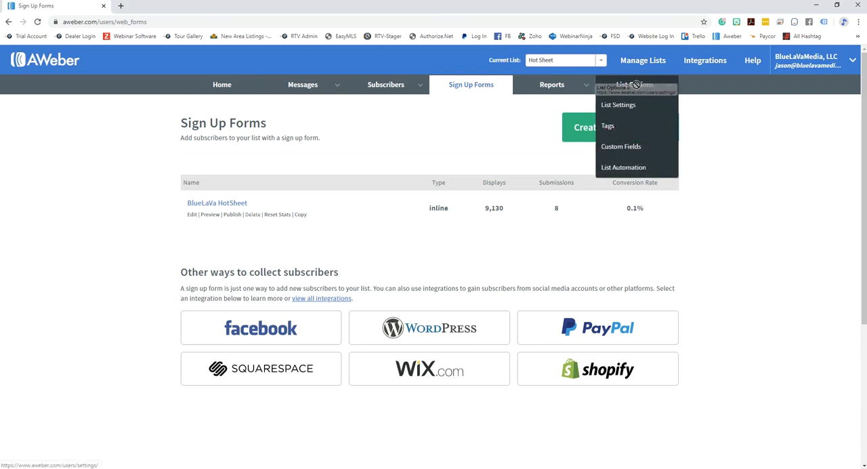
click(620, 172)
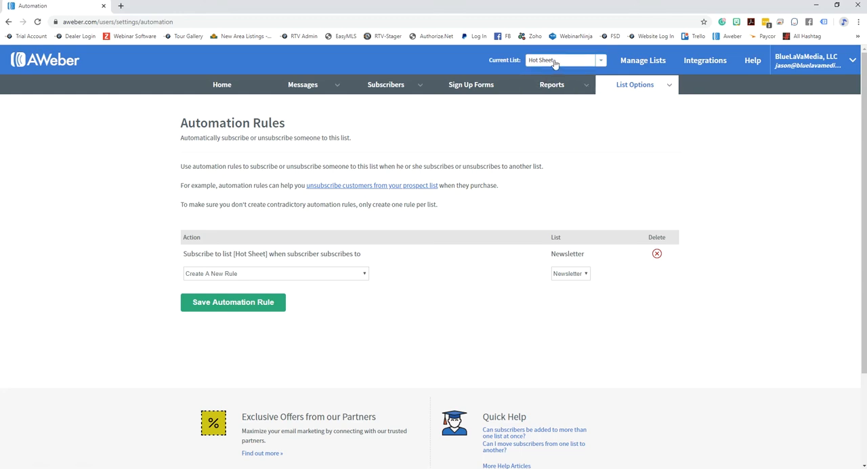
click(600, 60)
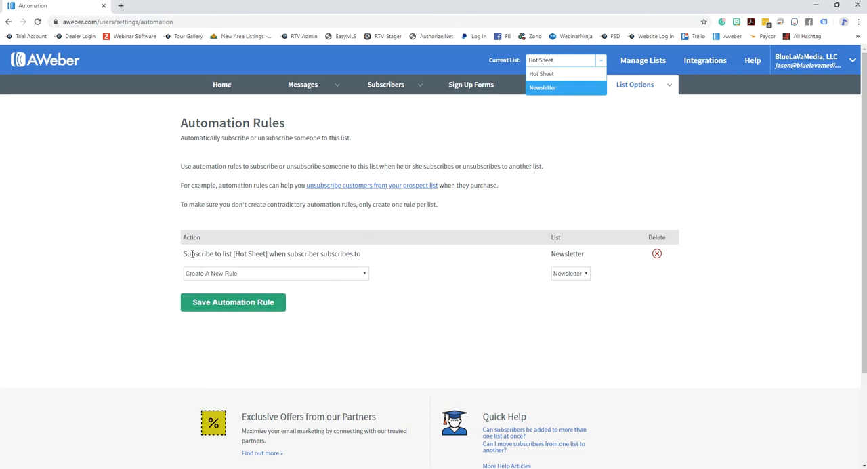
click(550, 73)
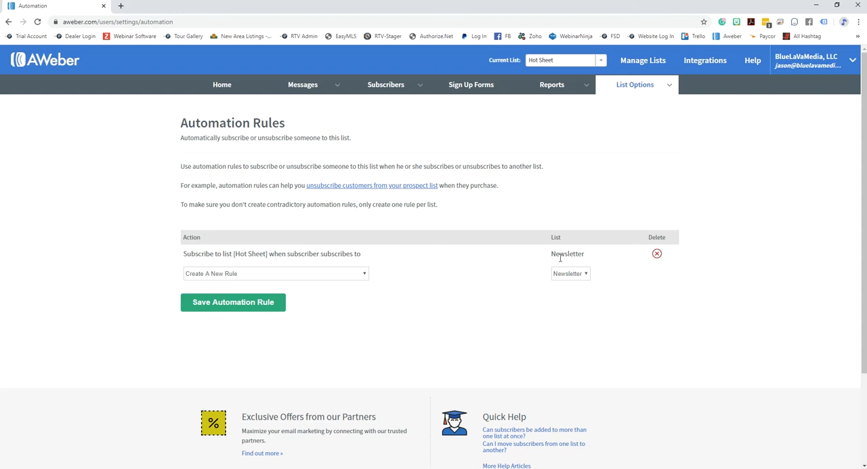
click(600, 61)
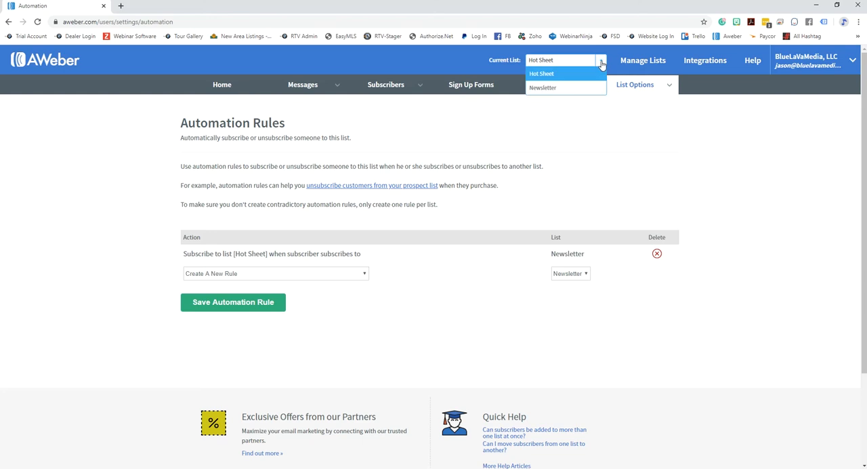
click(559, 89)
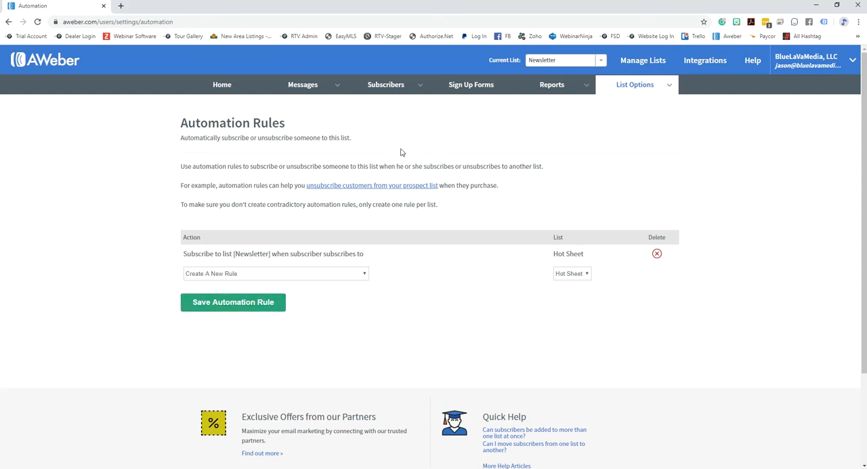
- Open the Blog Broadcasts page and switch the current list to Hot Sheet
mouse_move(560, 87)
mouse_move(382, 88)
mouse_move(305, 86)
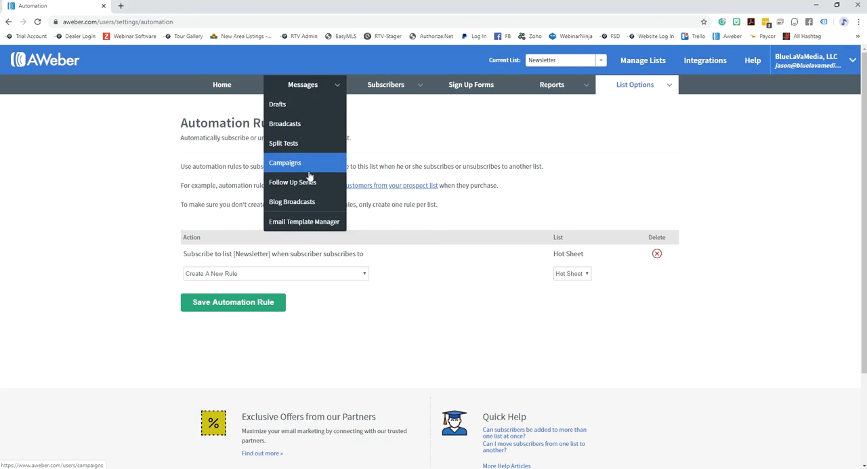
click(303, 203)
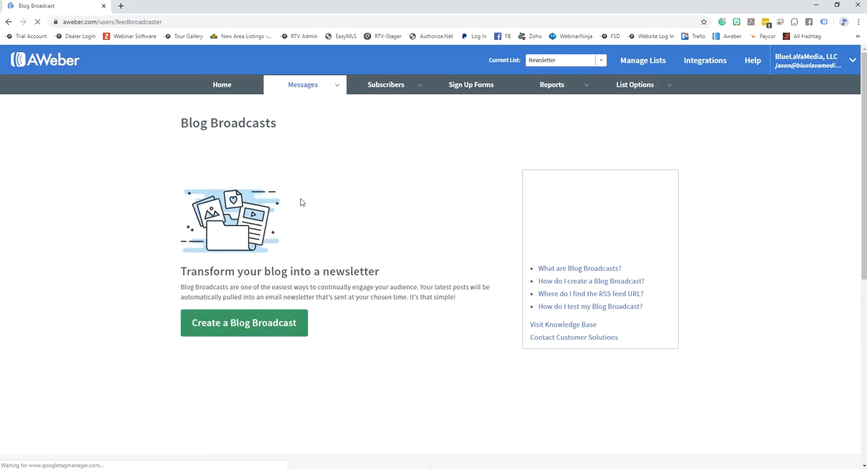
mouse_move(310, 89)
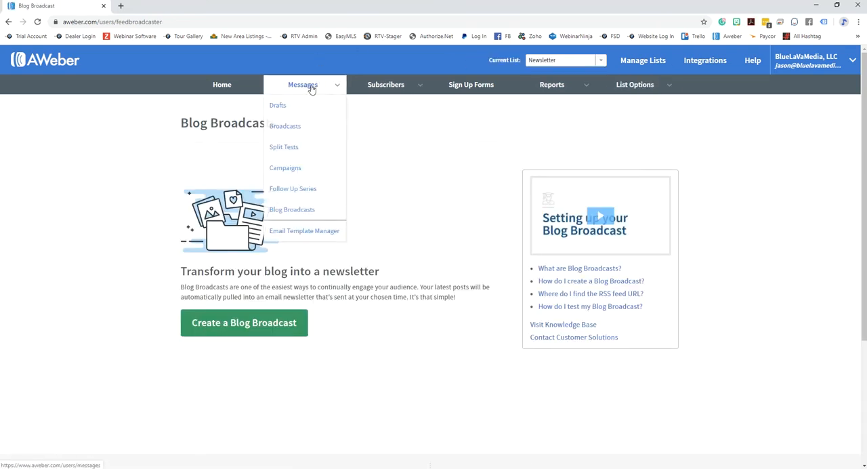
click(303, 217)
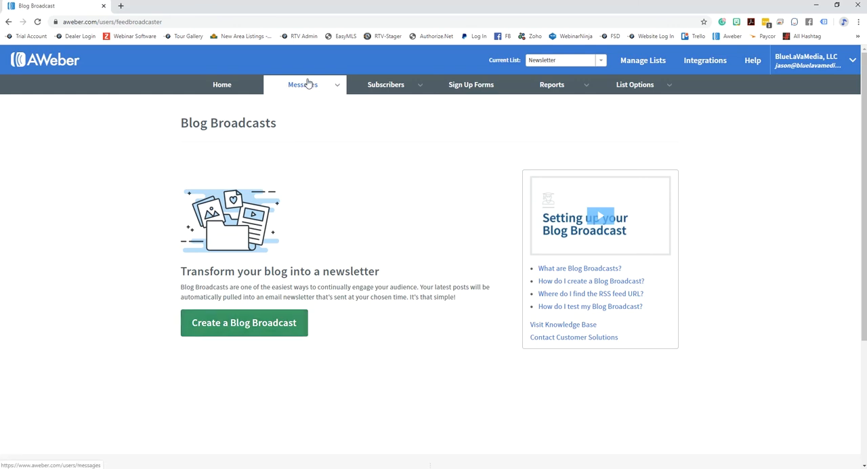
mouse_move(307, 87)
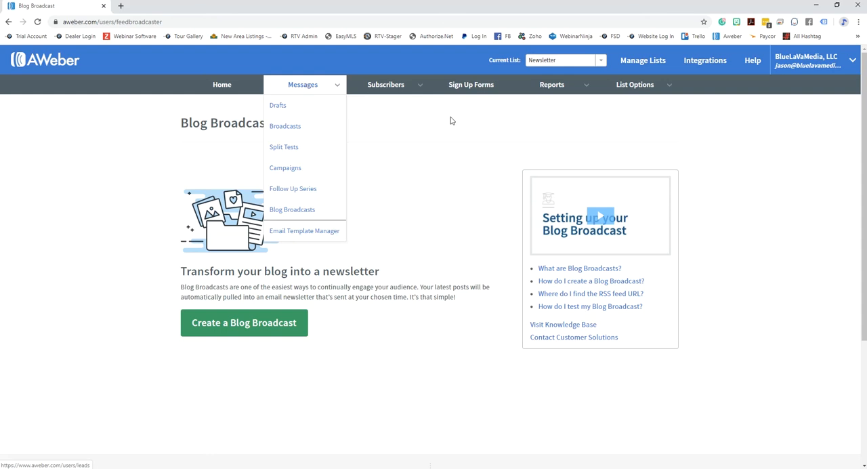
click(602, 61)
click(558, 72)
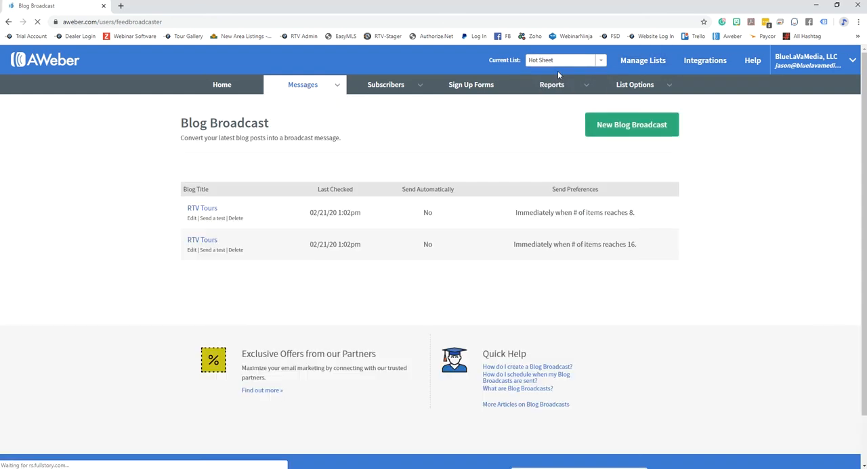
- Open the Hot Sheet list's message drafts and check the blog broadcast drafts
mouse_move(335, 85)
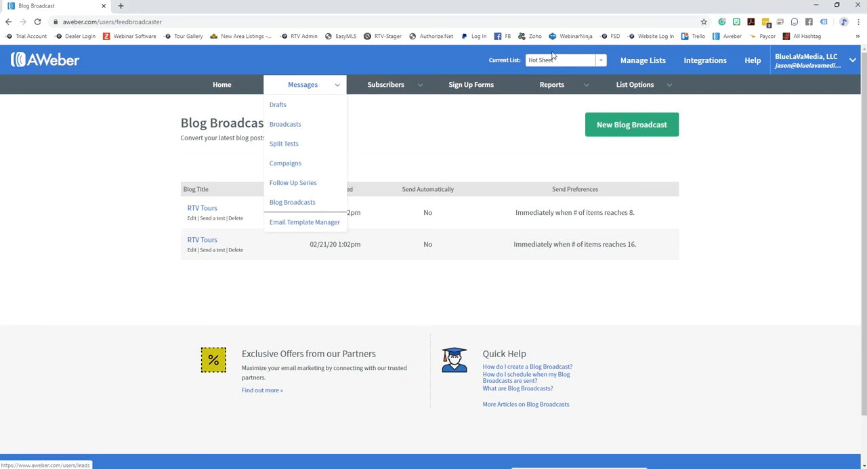
click(339, 85)
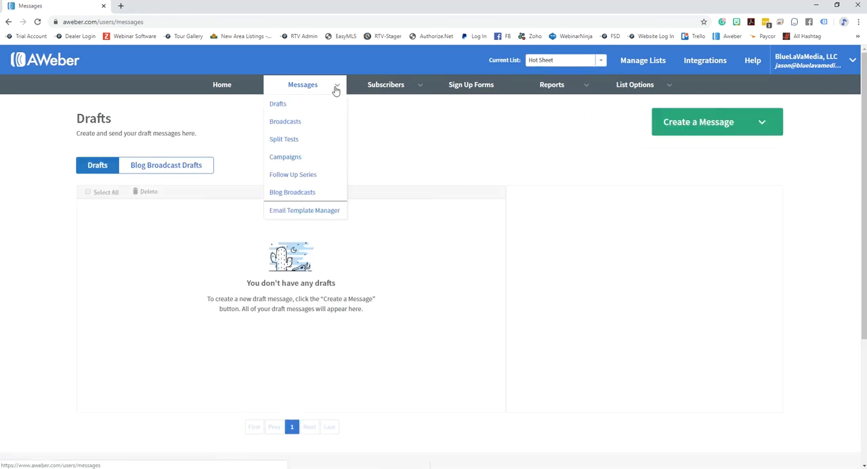
click(170, 168)
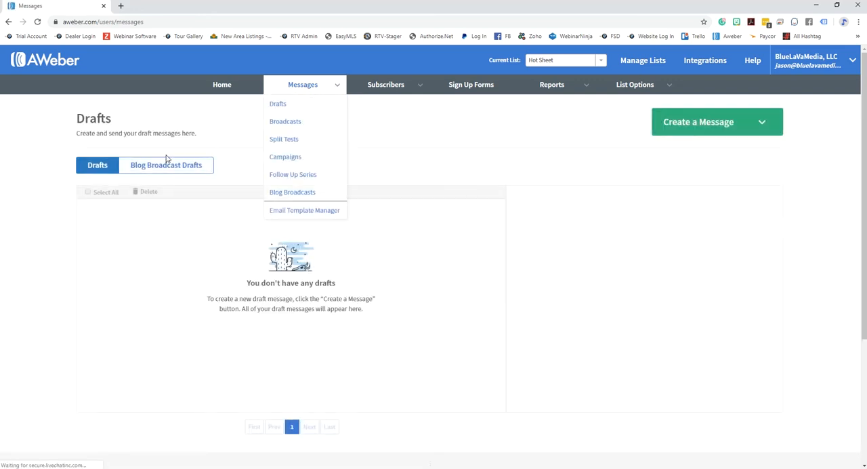
click(167, 167)
- Return to Blog Broadcasts and delete the RTV Tours blog broadcast set to send when items reach 16
click(293, 192)
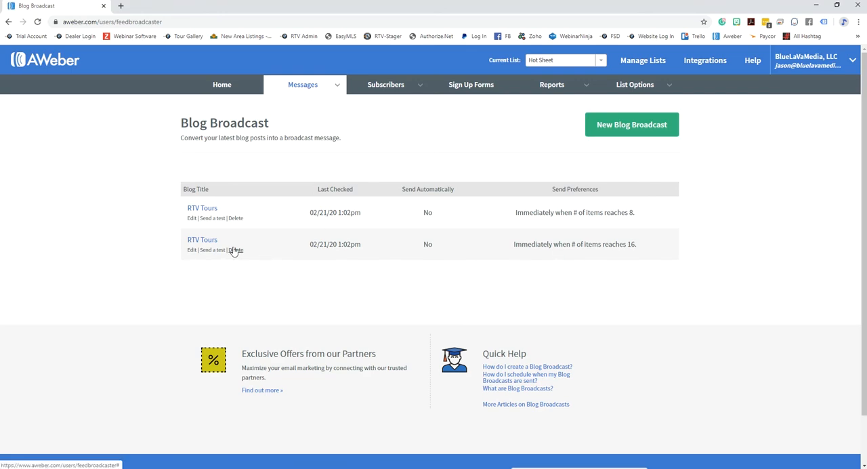
click(235, 250)
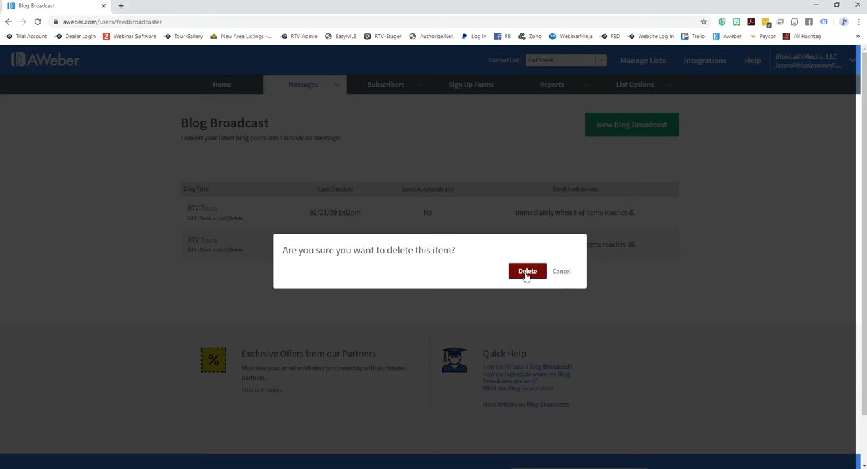
click(527, 271)
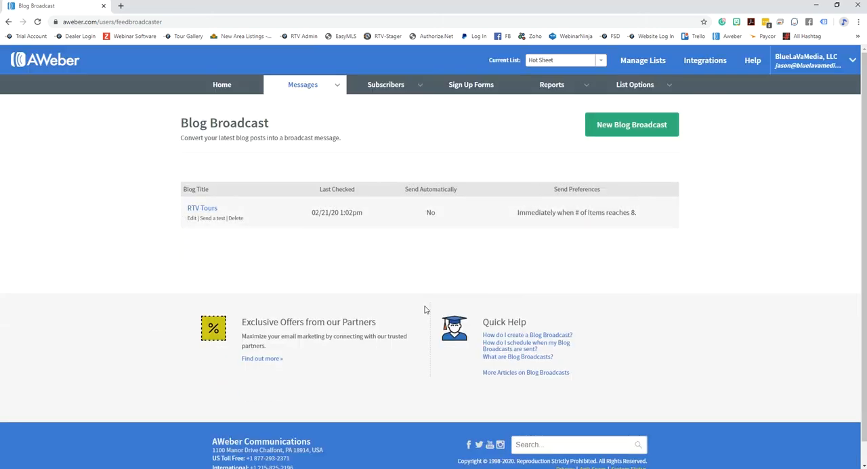
- Open the remaining RTV Tours blog broadcast for editing and review its RSS feed URL, subject and HTML message design
click(202, 209)
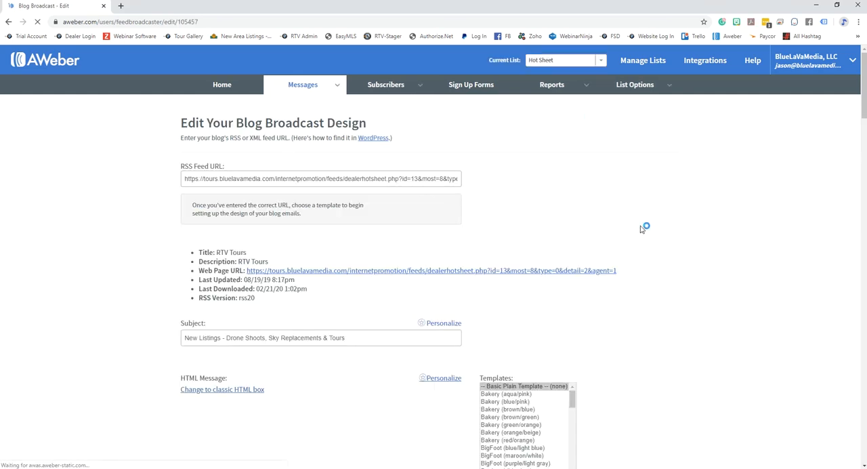
scroll(673, 244, down, 1)
scroll(673, 243, down, 1)
scroll(673, 244, up, 1)
scroll(674, 244, down, 2)
scroll(674, 244, down, 3)
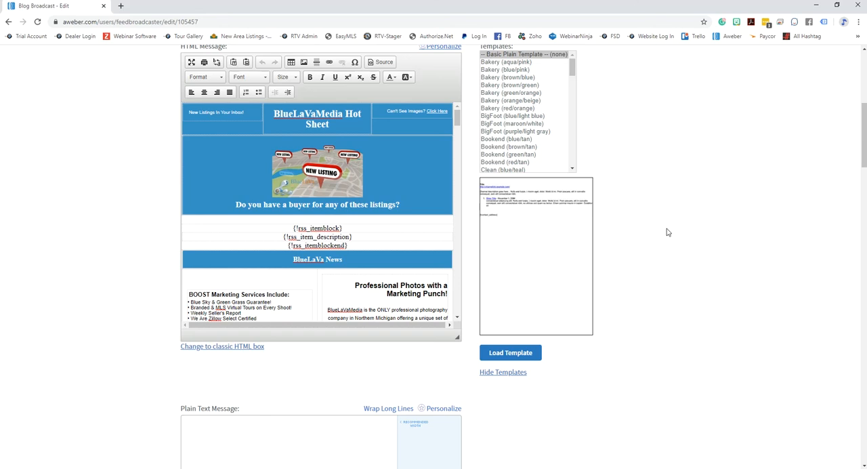
scroll(662, 219, down, 3)
scroll(656, 215, up, 3)
mouse_move(460, 145)
mouse_down()
mouse_move(461, 174)
mouse_move(464, 150)
mouse_up()
scroll(711, 183, down, 5)
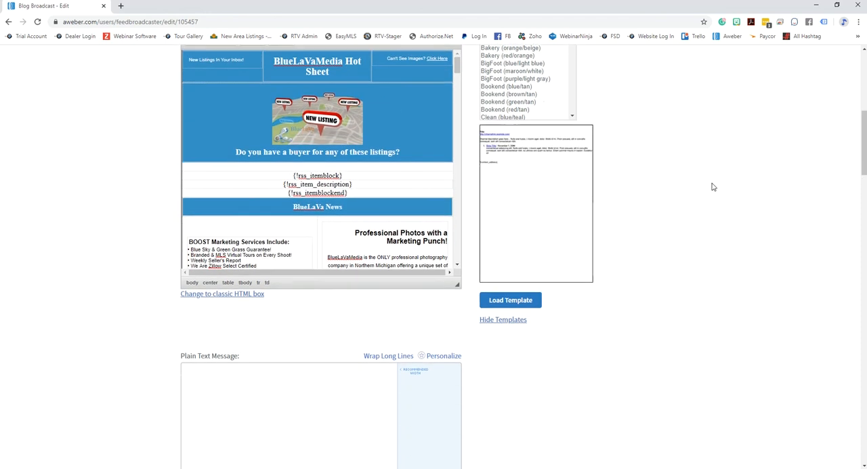
- Review the blog broadcast's plain text message and send time options, and return to the HTML message
click(201, 92)
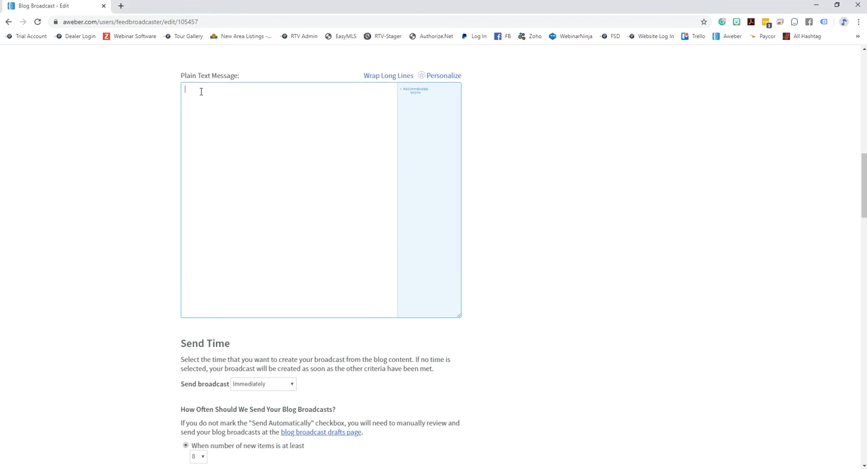
scroll(477, 165, down, 2)
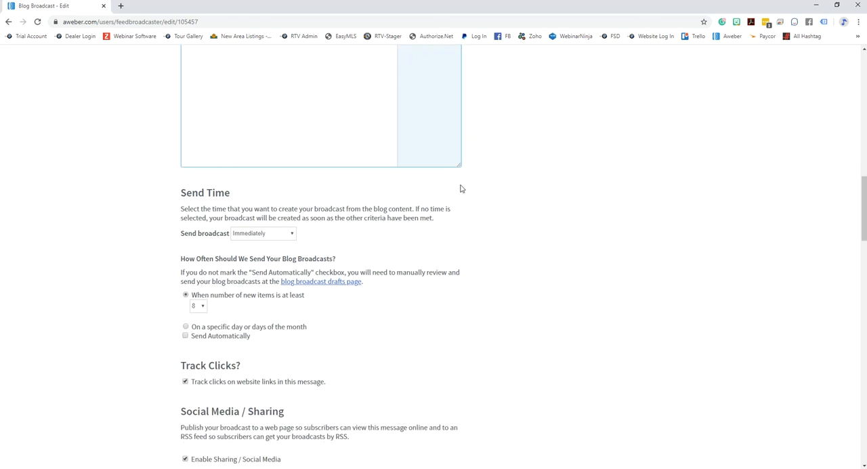
scroll(643, 219, up, 10)
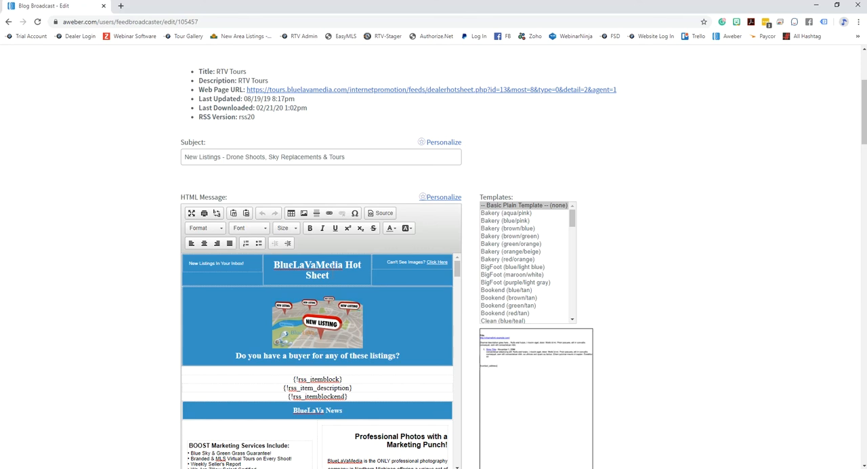
scroll(654, 276, down, 1)
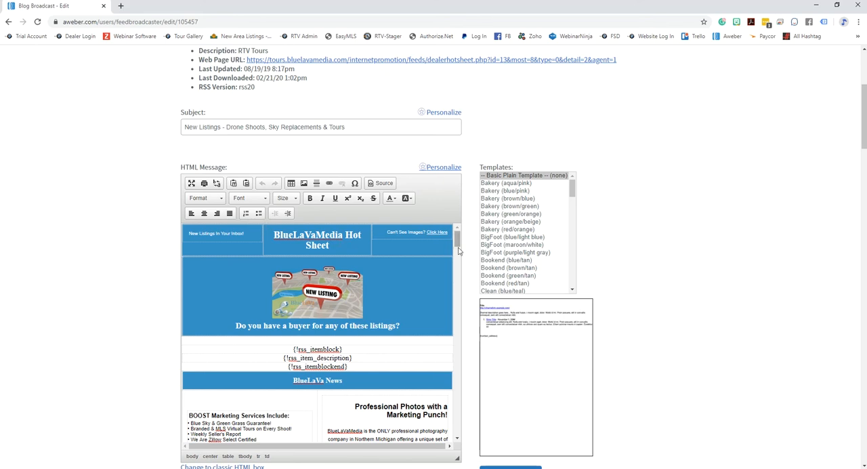
- Examine the HTML message from its header to its footer, and return to the blog broadcast's RSS feed URL
scroll(455, 247, down, 1)
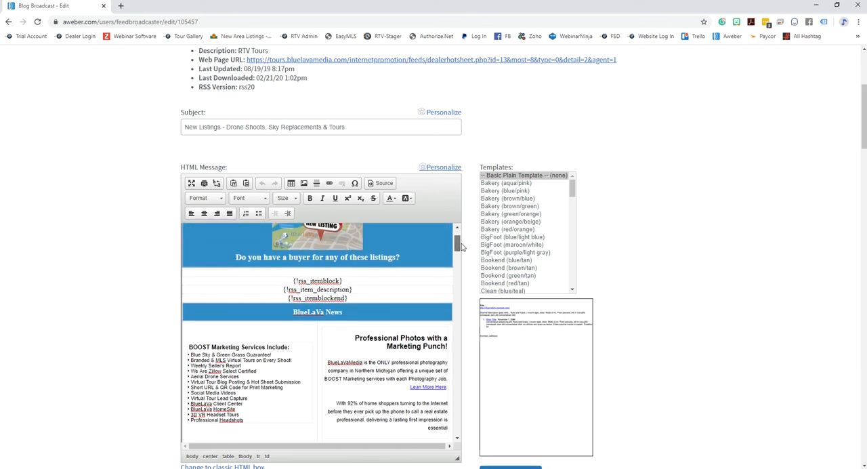
scroll(455, 247, down, 1)
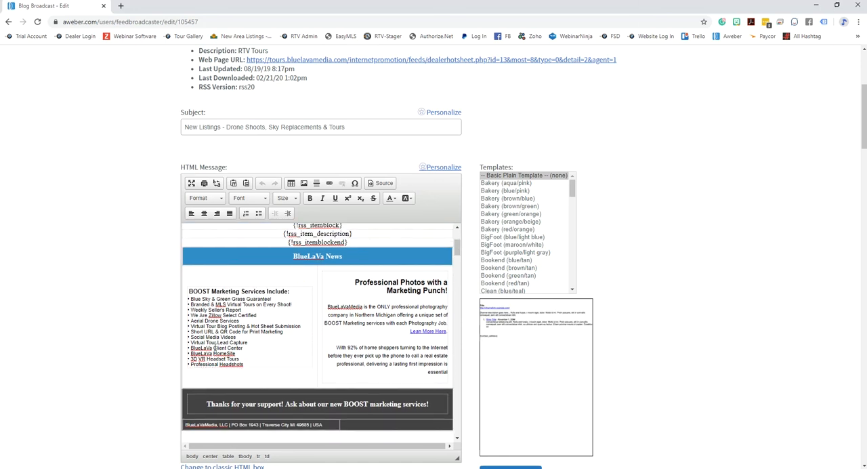
scroll(458, 261, down, 1)
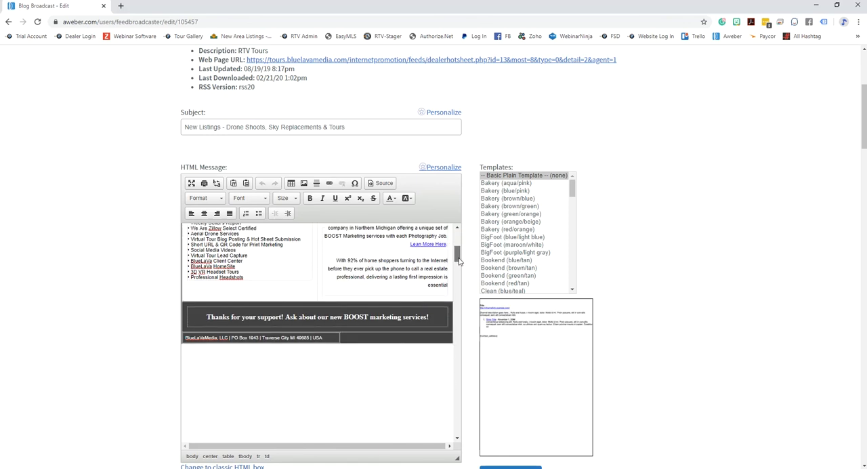
drag(459, 261, 458, 233)
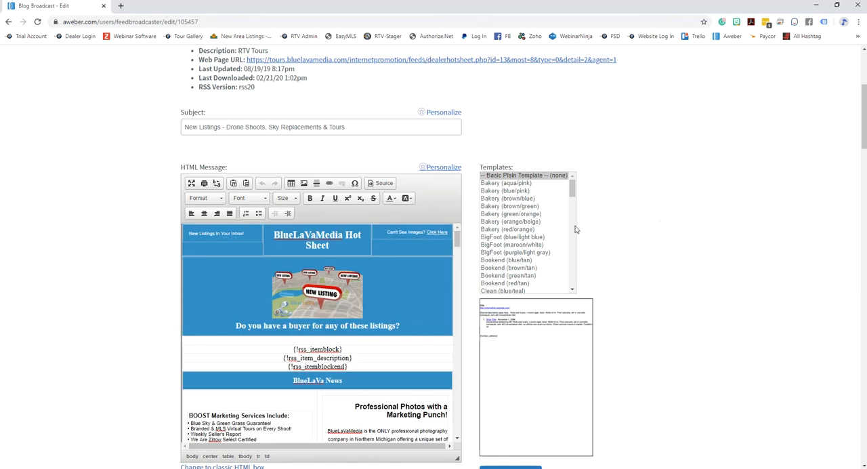
scroll(643, 230, down, 2)
scroll(650, 237, down, 1)
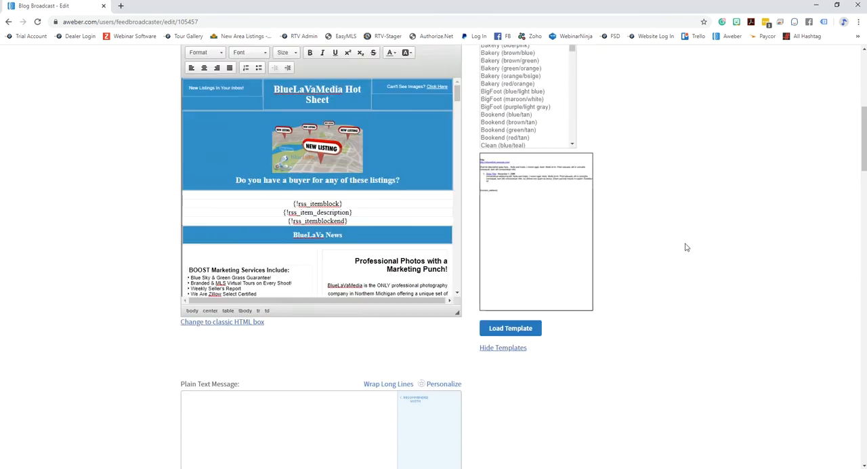
scroll(671, 244, up, 6)
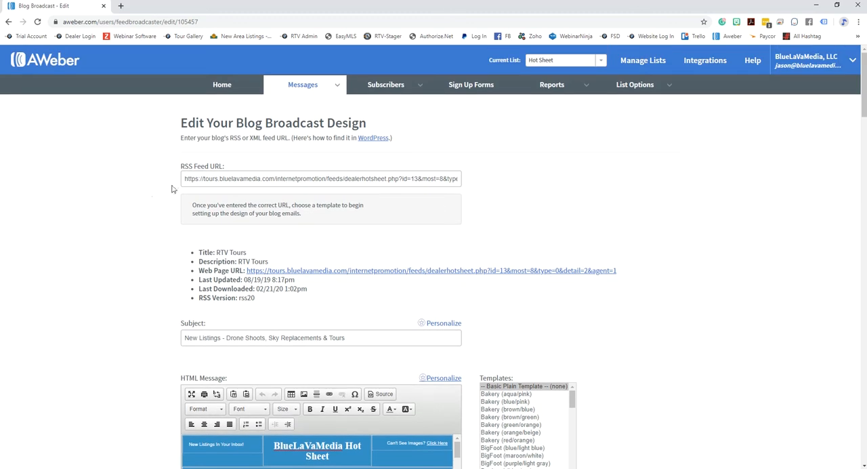
drag(187, 179, 543, 179)
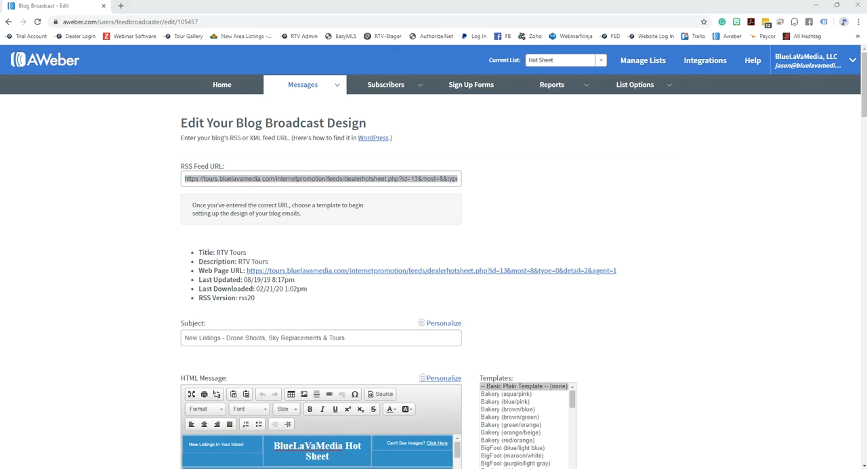
- Switch to the RTV dealer site, open its RSS feed and embed code page, and highlight the Tours2RSS feed link
drag(866, 27, 469, 29)
double_click(469, 29)
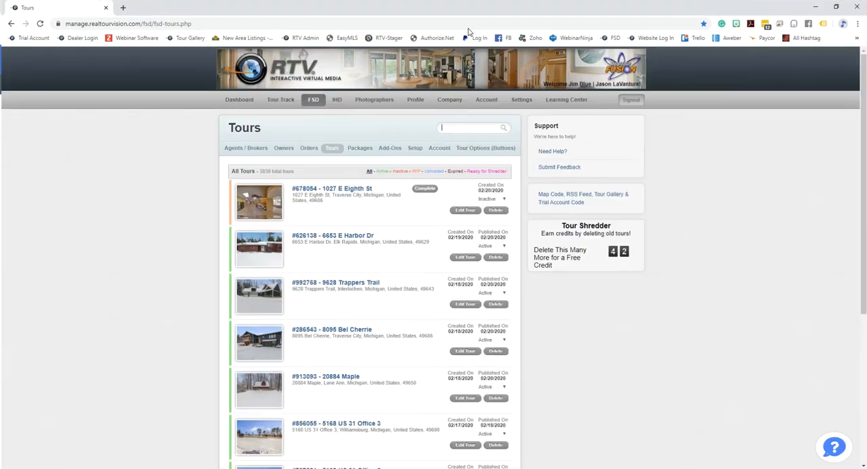
click(311, 101)
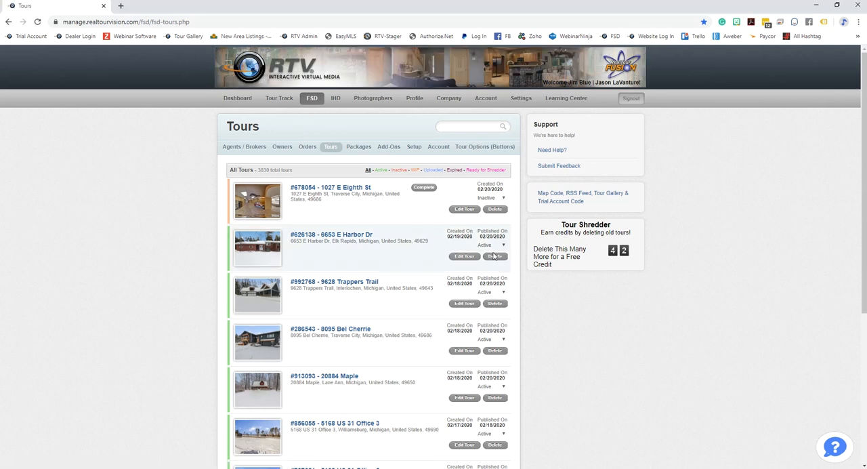
click(579, 196)
scroll(653, 223, down, 5)
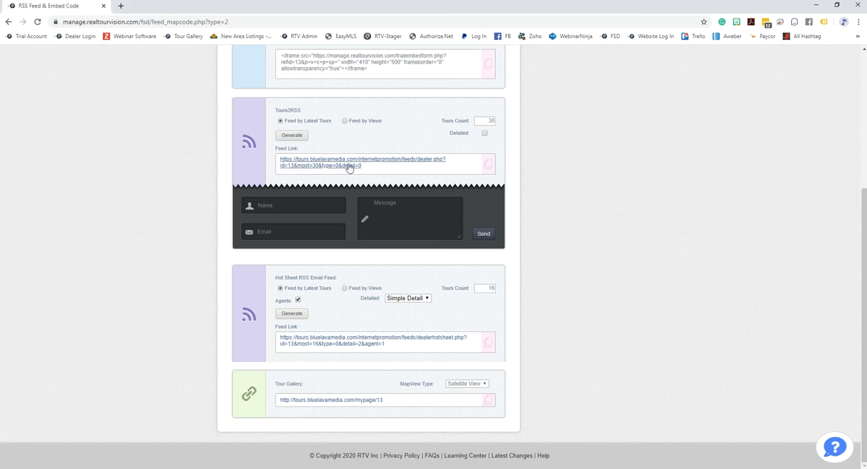
drag(368, 170, 289, 160)
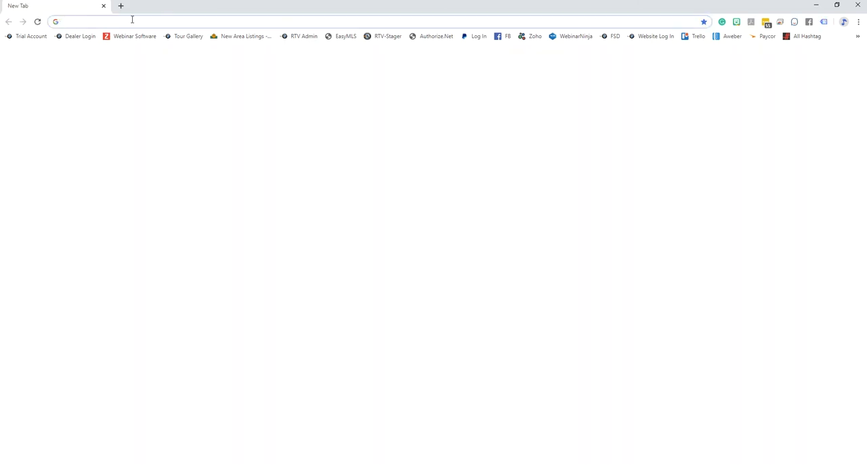
- Load bluelavamedia.com, examine the Recently Photographed Homes section, and open the Tour Search page
text(www.bl)
key(Return)
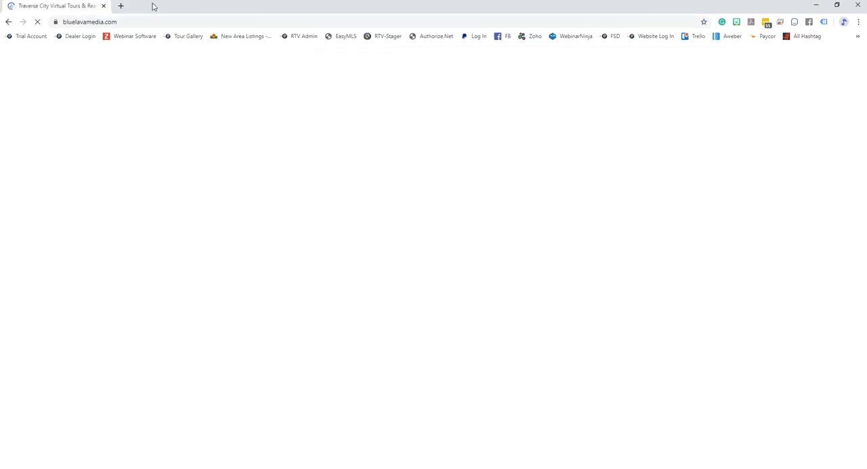
scroll(703, 225, down, 10)
scroll(698, 313, down, 6)
scroll(698, 314, up, 5)
scroll(698, 314, down, 9)
scroll(698, 313, up, 3)
scroll(683, 309, up, 1)
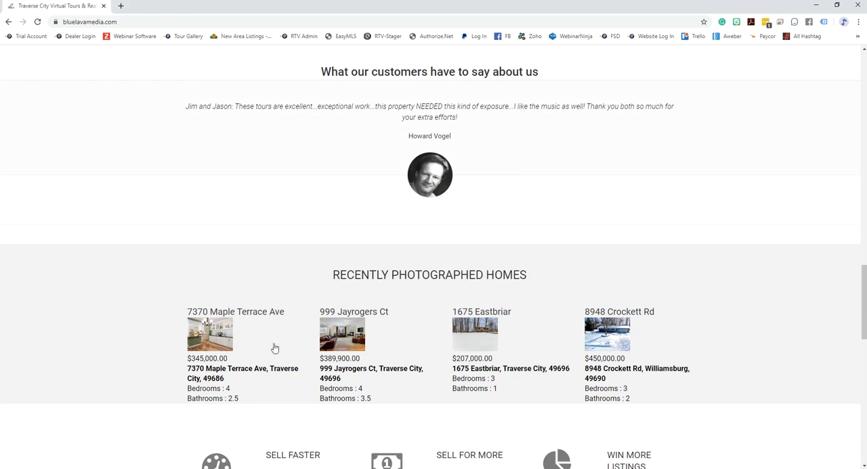
scroll(683, 353, down, 2)
scroll(683, 352, up, 15)
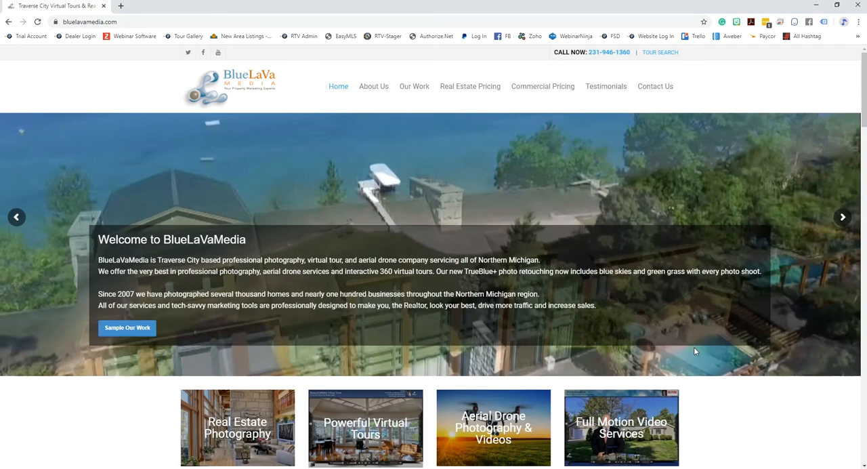
click(653, 54)
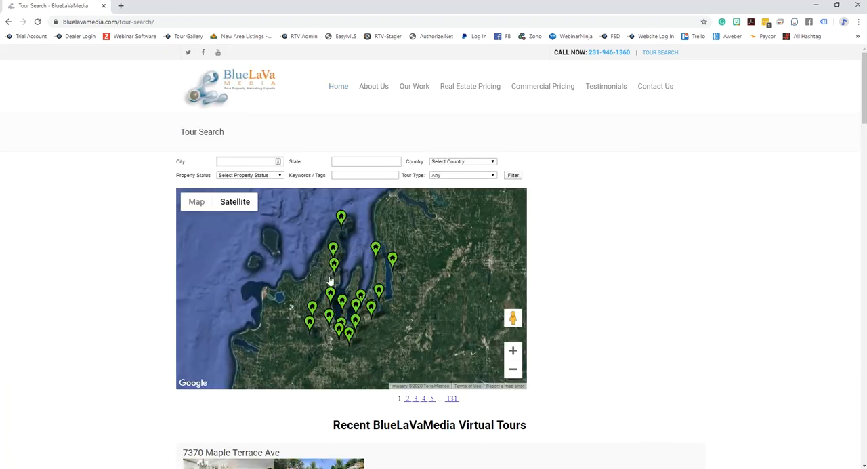
drag(230, 8, 866, 54)
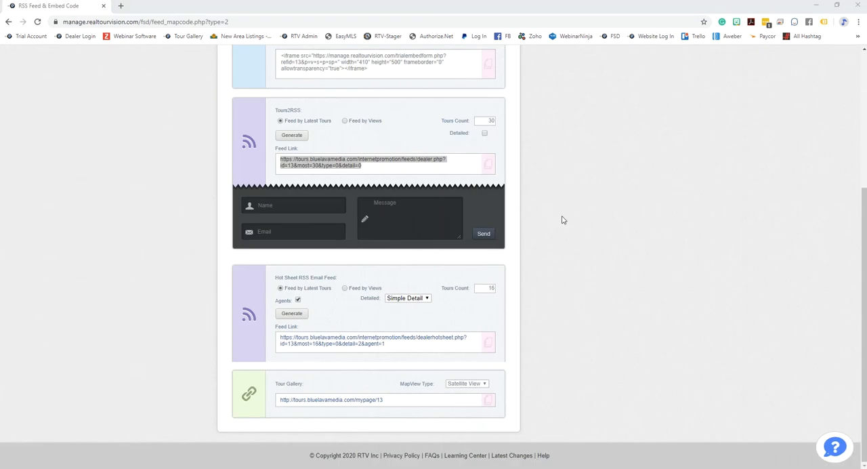
- Compare the blog broadcast's RSS feed URL in AWeber with the Hot Sheet RSS Email Feed link in RTV
scroll(572, 237, up, 4)
click(332, 183)
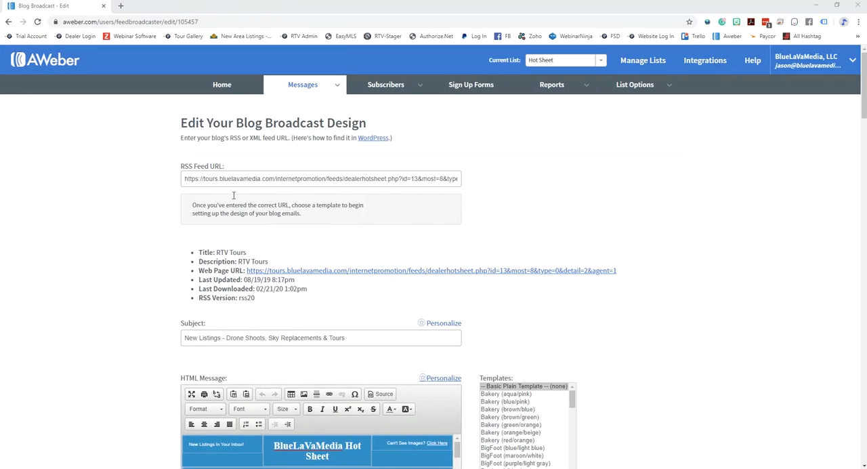
drag(188, 178, 495, 181)
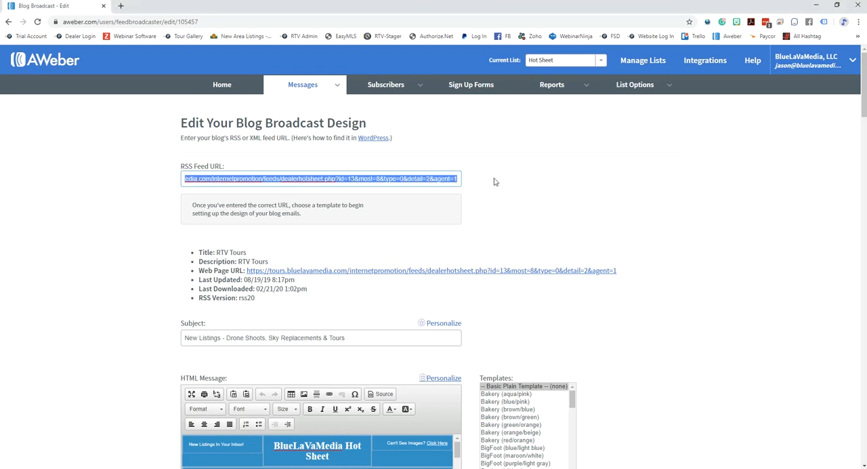
drag(866, 10, 608, 15)
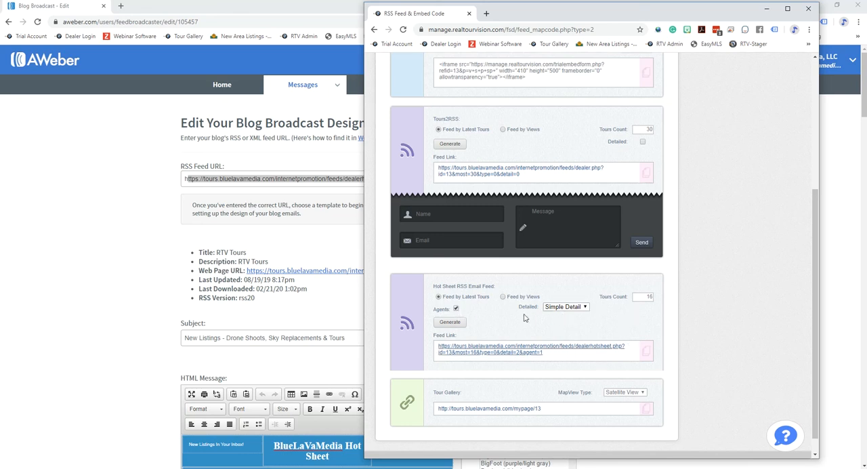
drag(518, 15, 381, 219)
click(381, 182)
drag(387, 179, 500, 181)
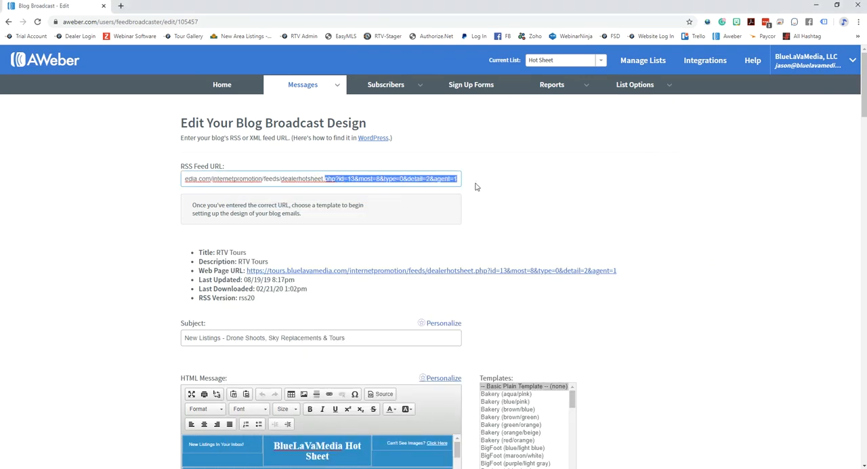
- Return to the Hot Sheet RSS Email Feed settings and check the available detail options, keeping Simple Detail
key(alt+Tab)
drag(479, 226, 557, 31)
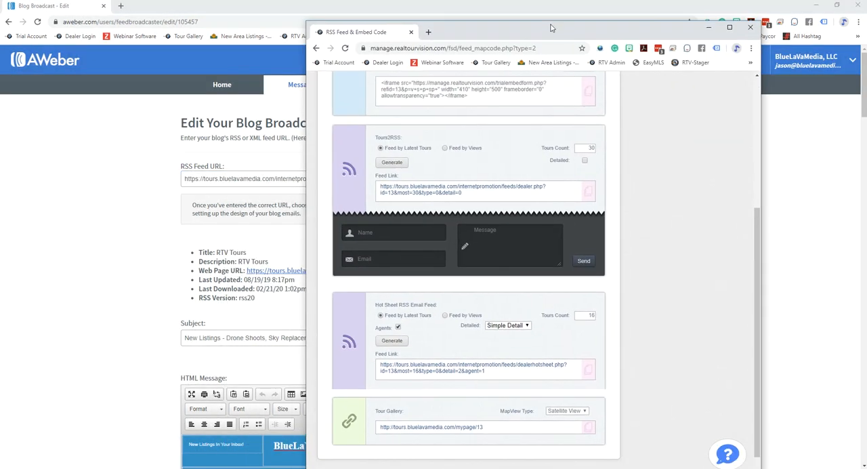
scroll(677, 300, down, 1)
click(527, 306)
click(528, 306)
click(524, 306)
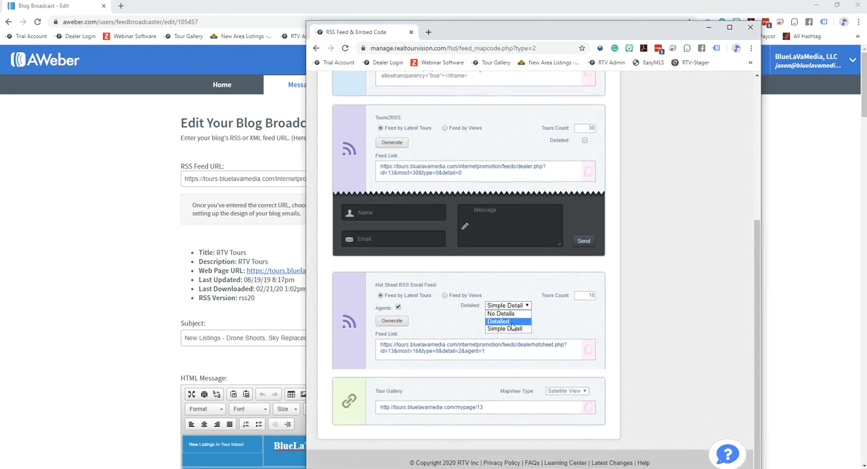
click(718, 309)
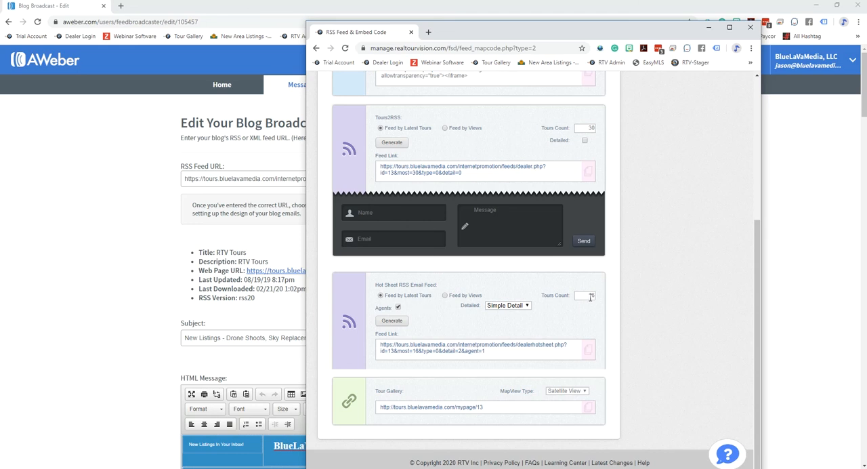
- Check the item count parameter in AWeber's RSS feed URL against the Hot Sheet feed's Tours Count setting
drag(517, 34, 866, 68)
drag(357, 179, 554, 185)
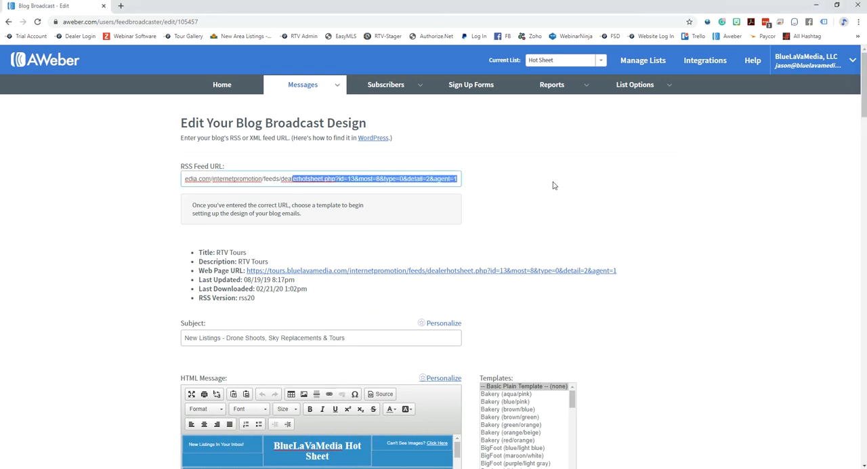
click(366, 179)
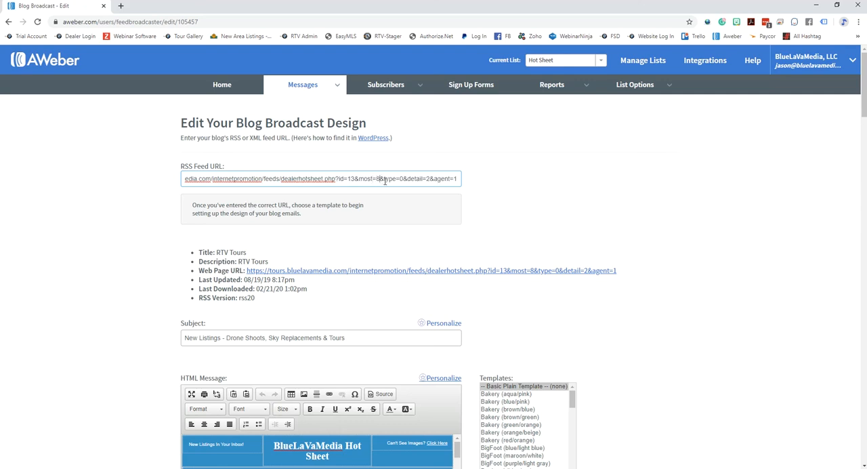
drag(866, 54, 523, 23)
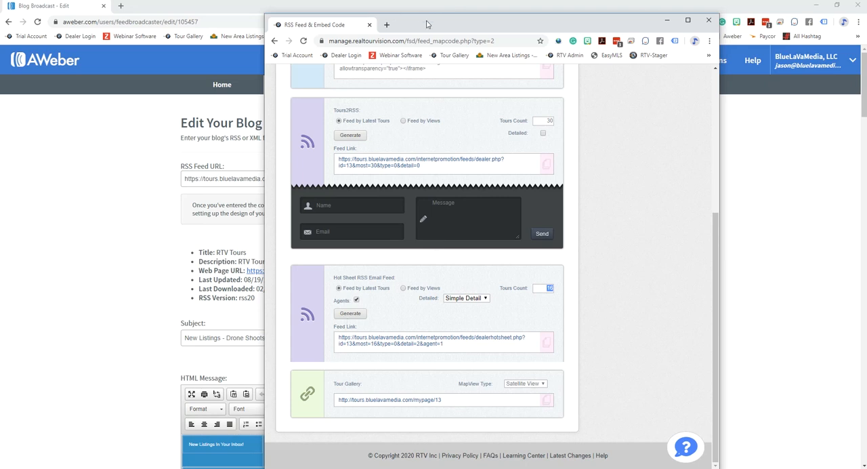
drag(432, 21, 866, 23)
drag(182, 179, 487, 175)
click(503, 183)
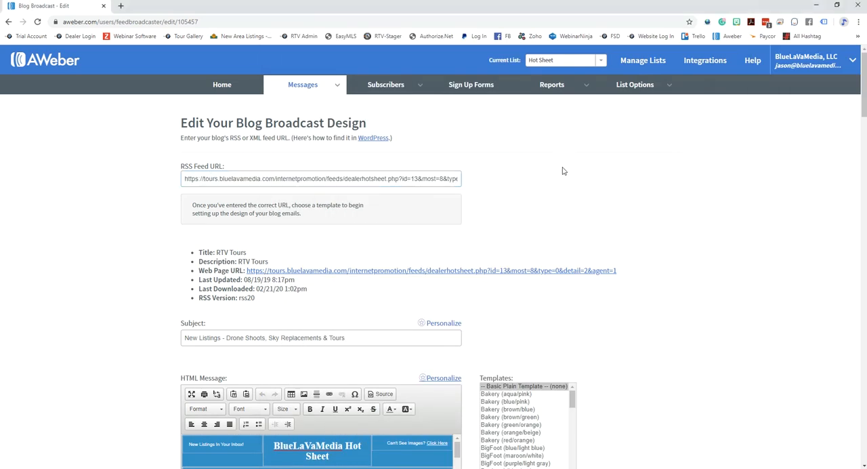
- Show the HTML message's source code and return to the visual design
scroll(562, 186, down, 4)
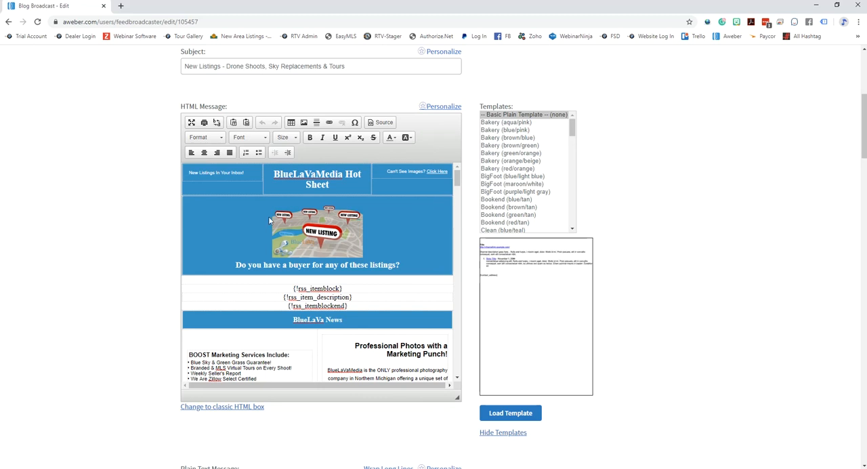
scroll(231, 146, up, 1)
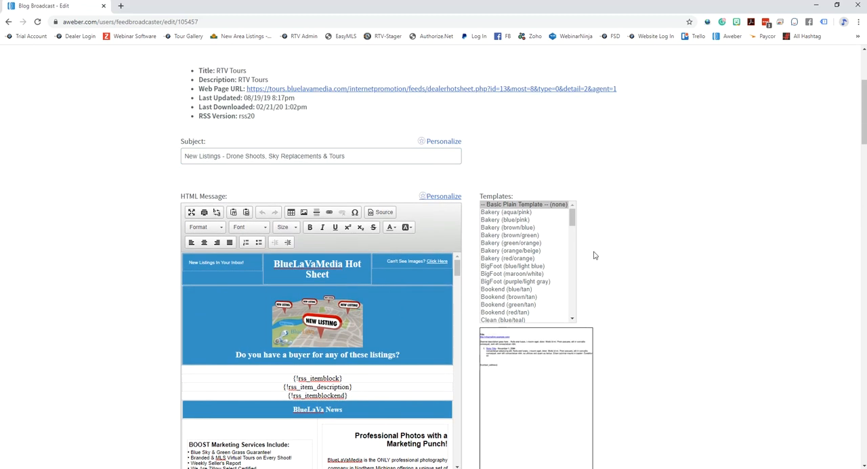
click(380, 212)
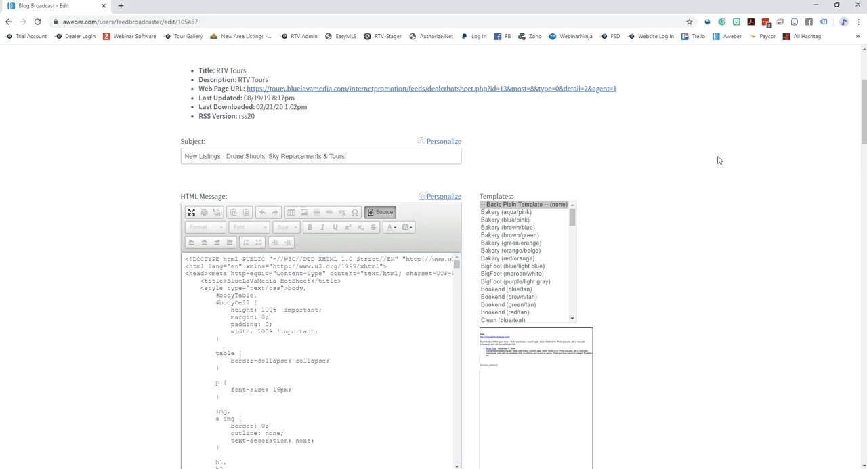
click(379, 214)
- Review the blog broadcast's send time and frequency settings, highlighting the Send Automatically option
scroll(644, 230, down, 4)
scroll(675, 235, down, 7)
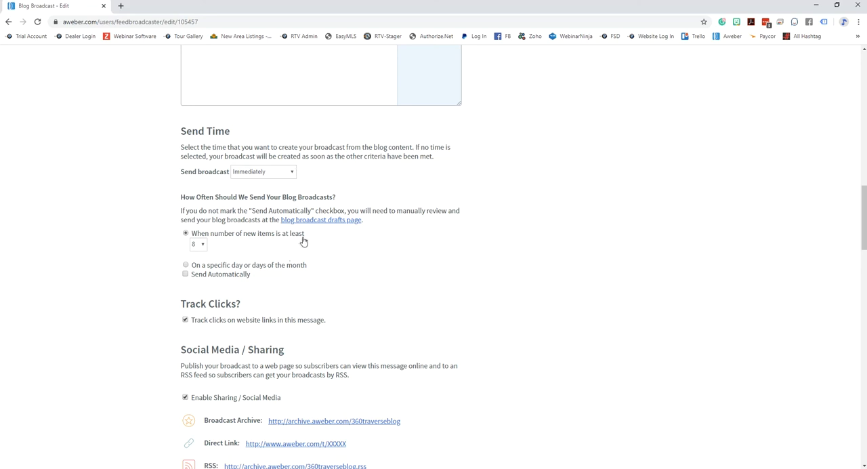
drag(268, 274, 192, 281)
scroll(350, 285, up, 1)
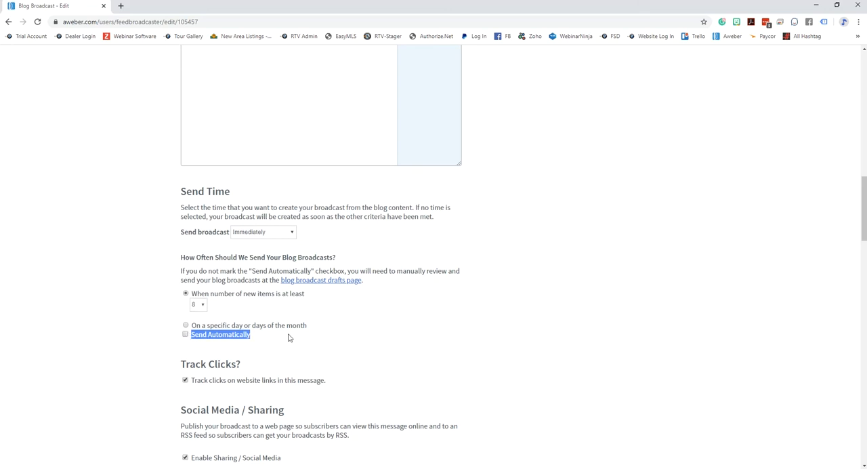
scroll(515, 290, down, 3)
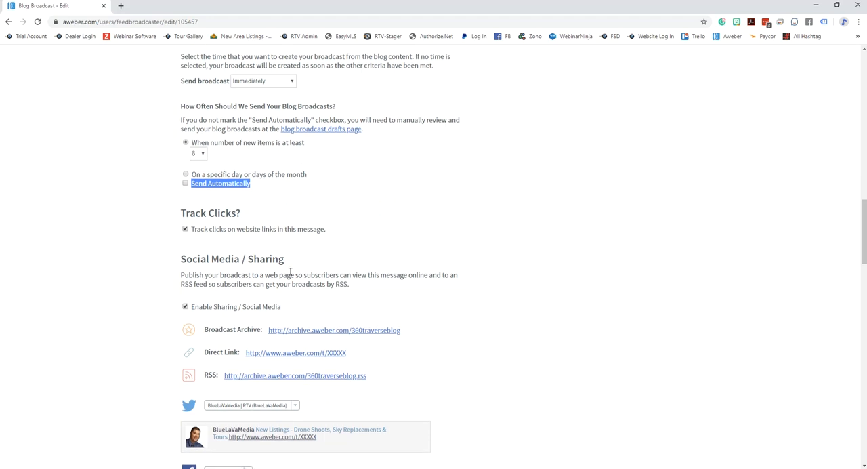
- Review the social media sharing accounts, QuickStats notifications and the feed item list of the blog broadcast
scroll(535, 249, down, 3)
scroll(515, 244, up, 3)
scroll(448, 271, down, 5)
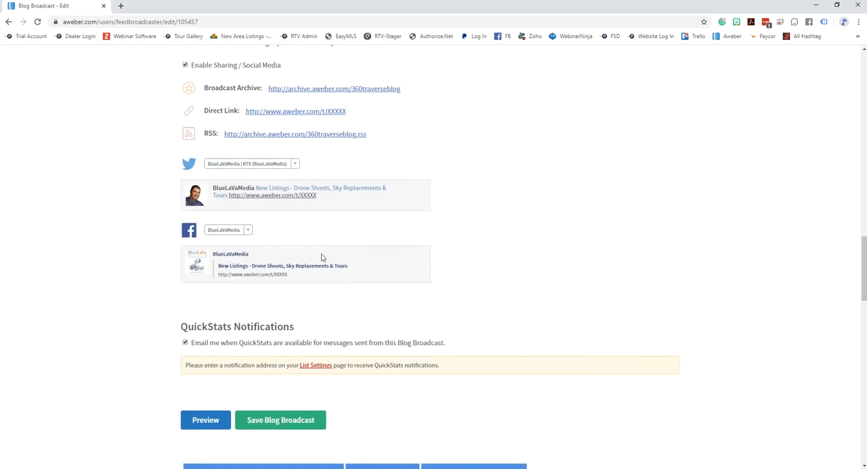
scroll(475, 249, down, 3)
scroll(475, 246, up, 1)
scroll(409, 262, up, 2)
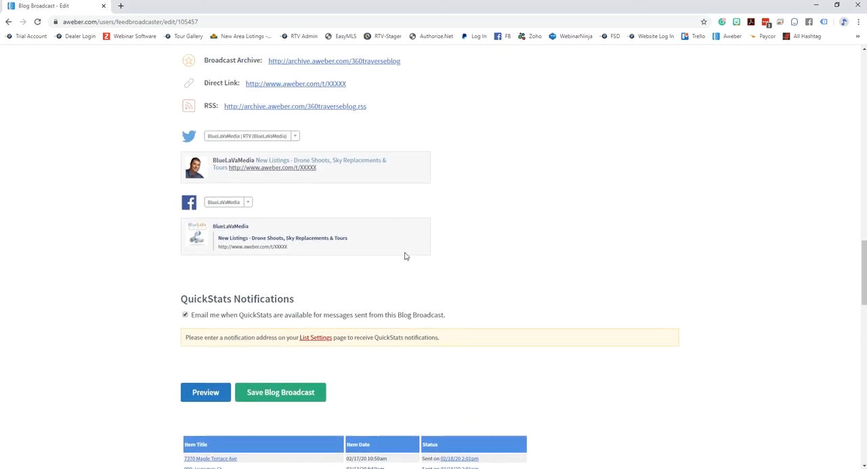
- Review the blog broadcast's settings again, covering the RSS feed, HTML message, send frequency, social sharing, QuickStats notifications and feed item list
scroll(545, 242, up, 2)
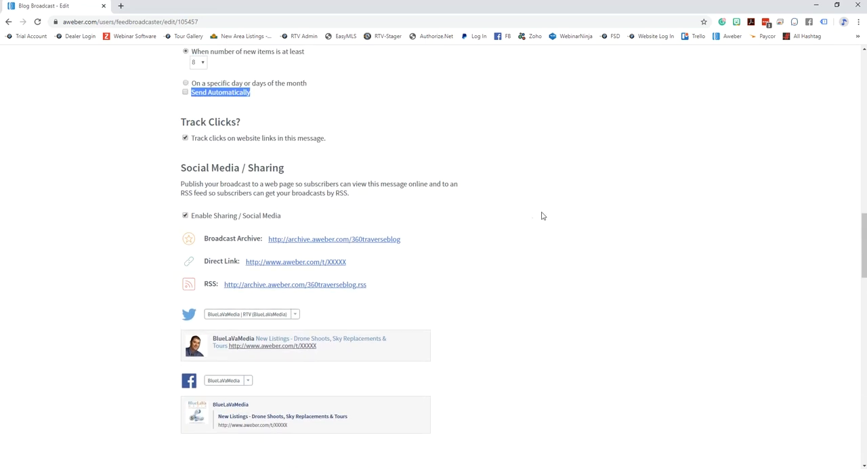
scroll(451, 223, down, 2)
scroll(468, 211, down, 3)
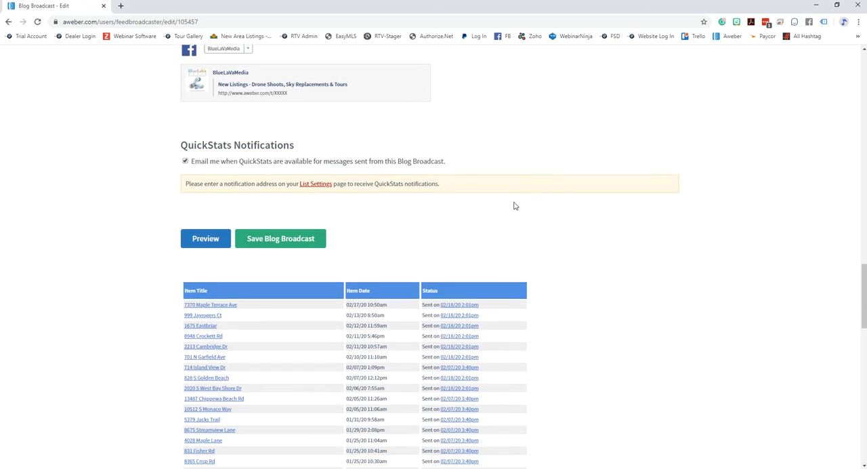
scroll(528, 210, up, 4)
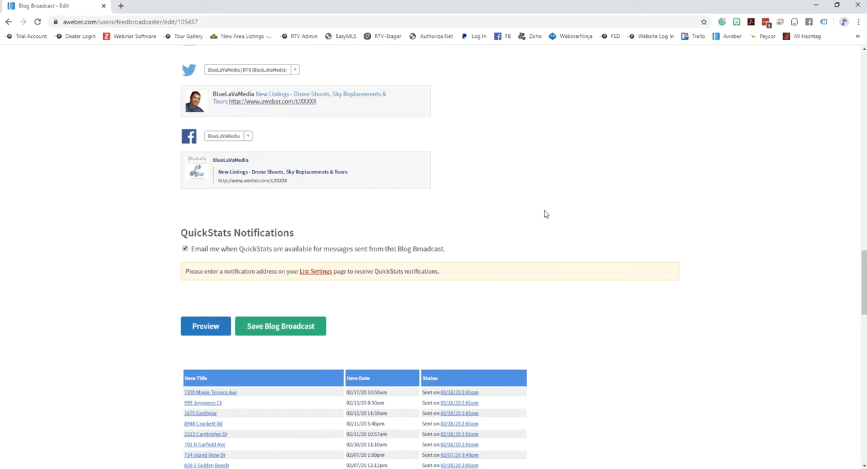
scroll(521, 203, up, 10)
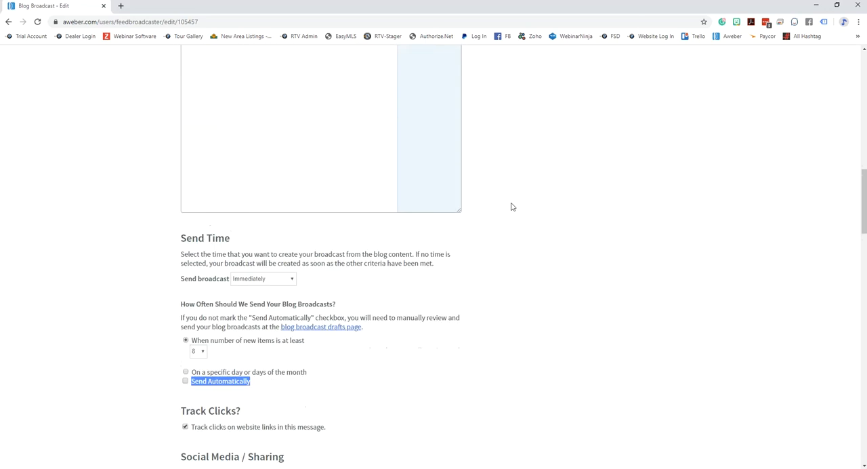
scroll(635, 301, up, 6)
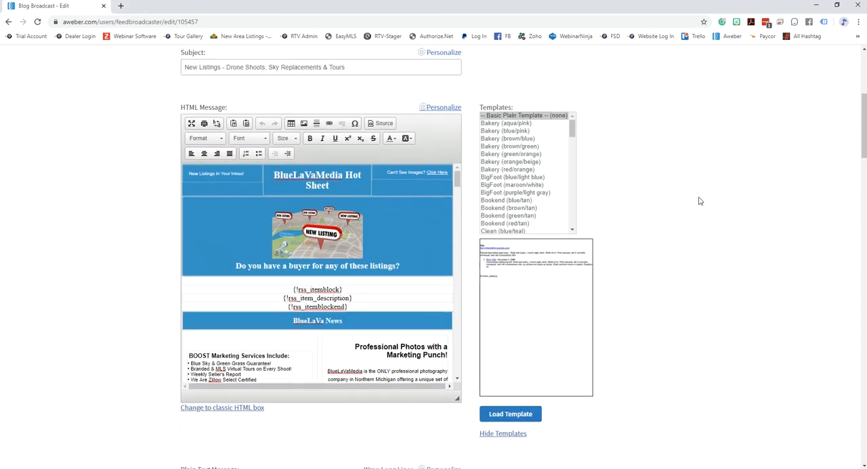
scroll(701, 200, up, 1)
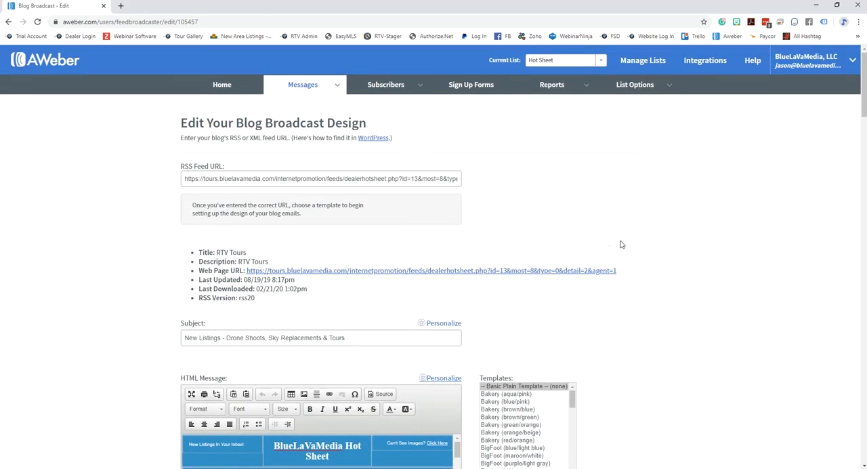
scroll(589, 249, down, 15)
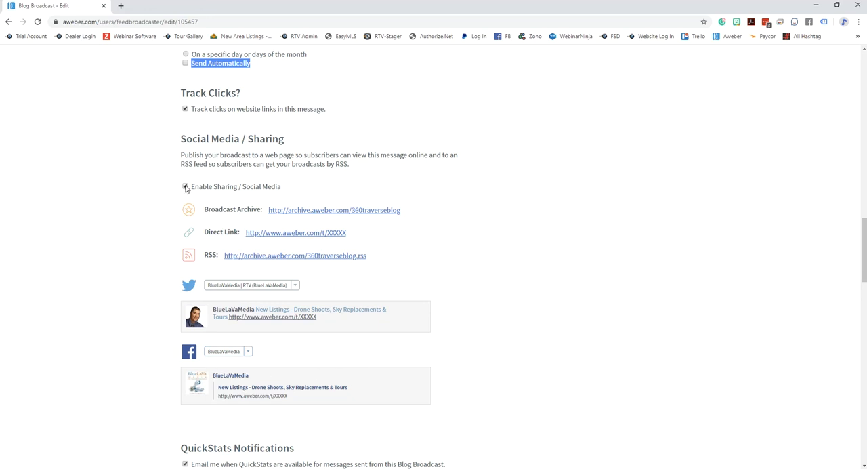
scroll(512, 193, down, 3)
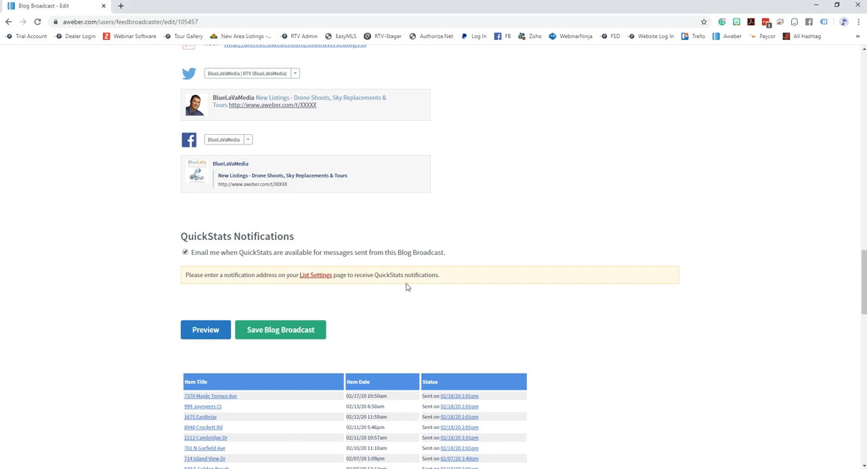
scroll(640, 334, down, 3)
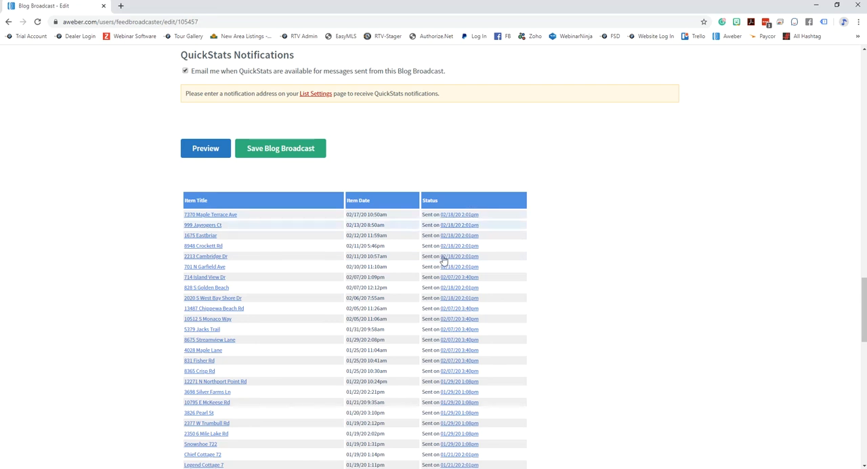
scroll(542, 322, up, 10)
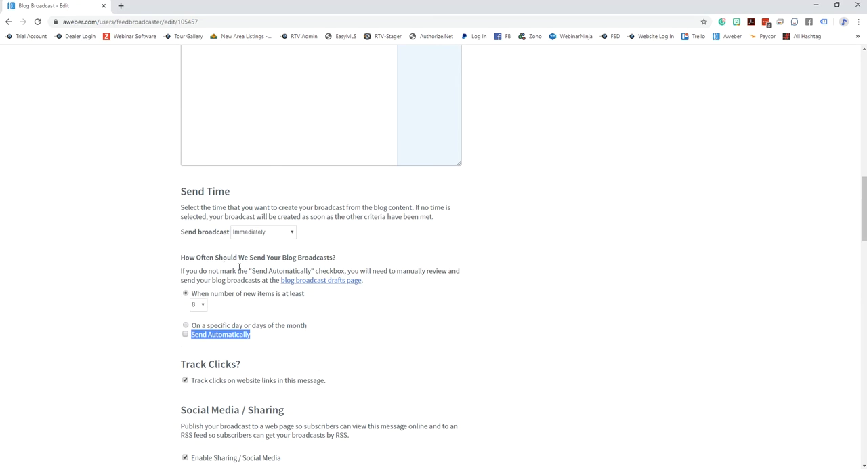
- Show the choices for the minimum number of new items that triggers a blog broadcast, and keep 8
click(203, 307)
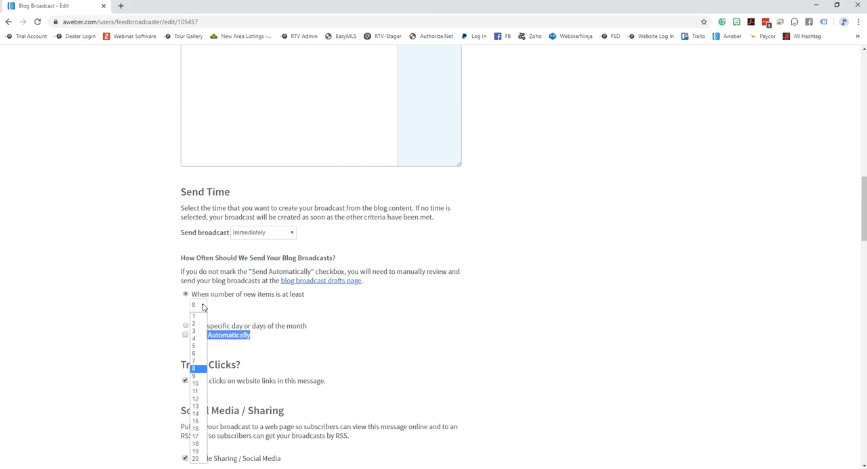
click(207, 368)
scroll(509, 314, down, 10)
scroll(515, 322, down, 4)
scroll(560, 341, up, 10)
scroll(574, 353, up, 3)
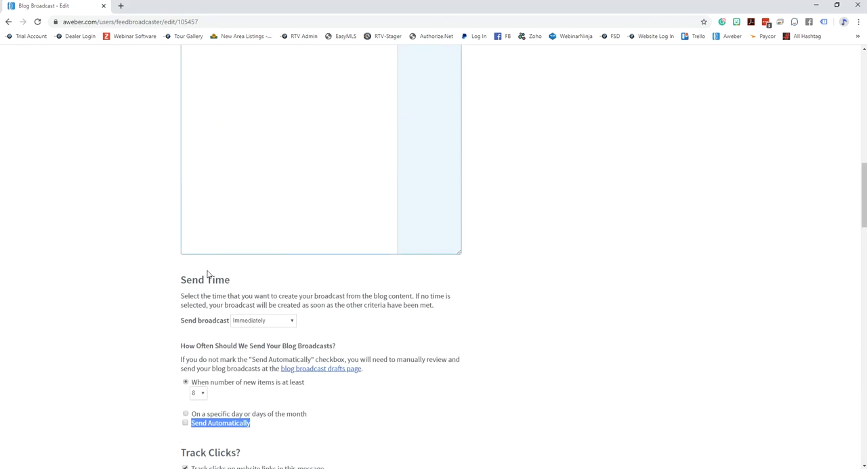
- Visit the Hot Sheet list's Blog Broadcasts overview and open its Blog Broadcast Drafts
scroll(565, 294, up, 15)
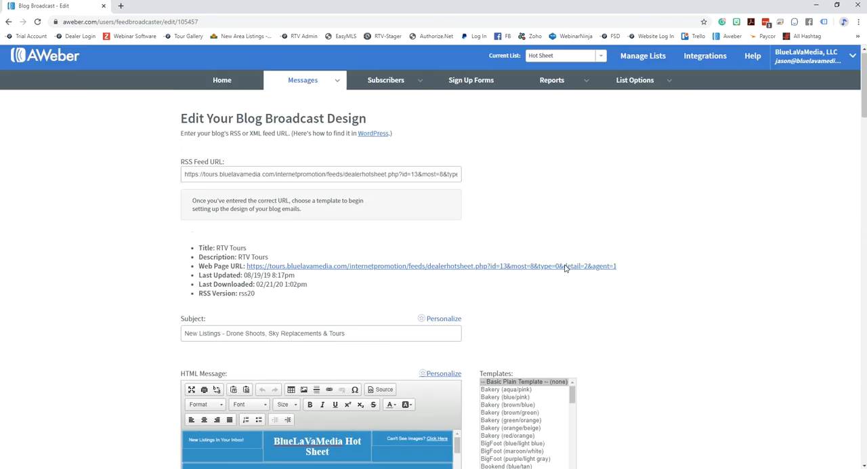
mouse_move(292, 93)
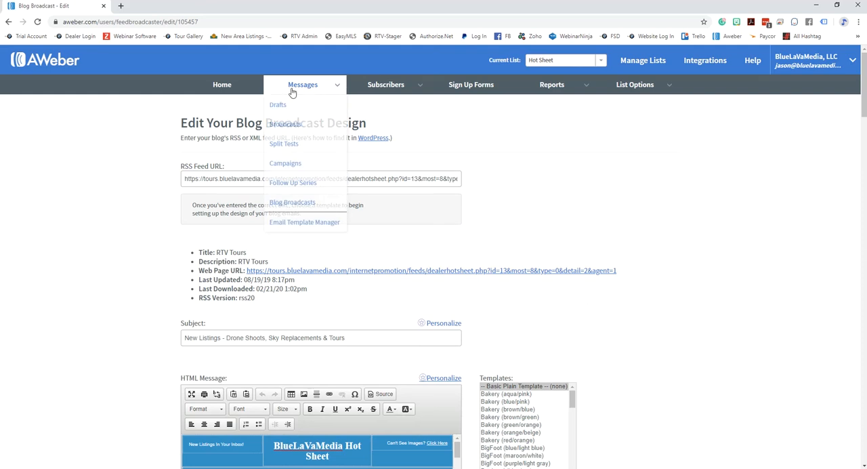
click(299, 203)
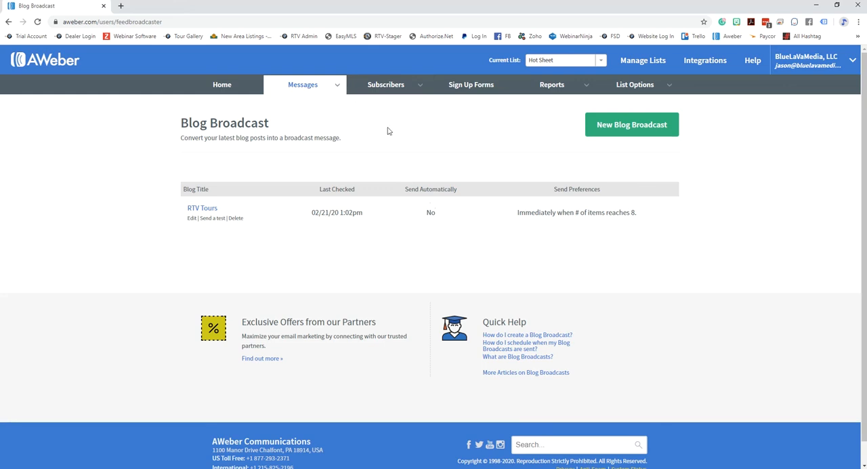
mouse_move(301, 89)
click(277, 107)
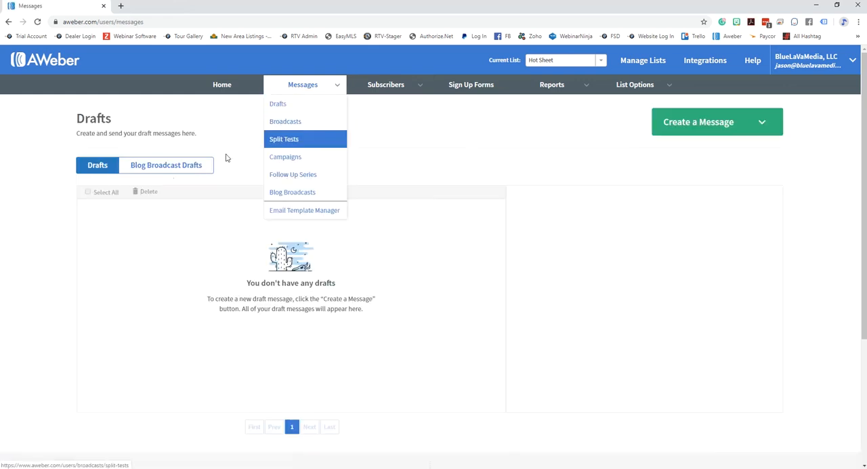
click(156, 167)
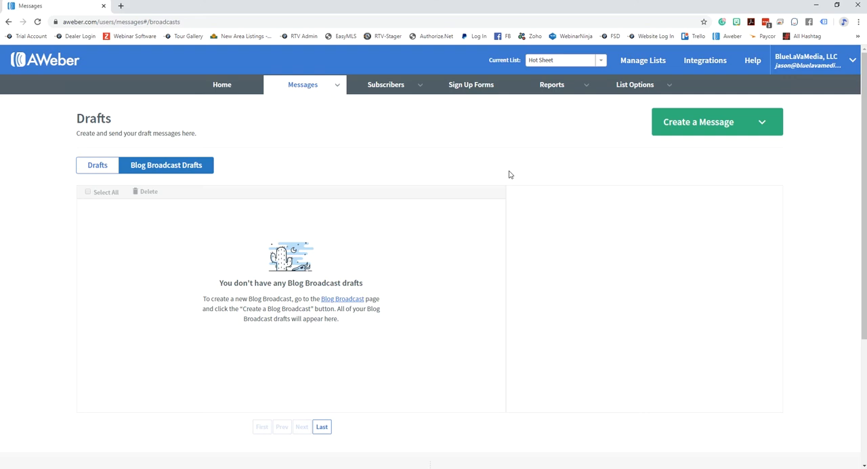
- Bring the RTV RSS Feed & Embed Code window in front of the AWeber drafts page
drag(866, 44, 440, 28)
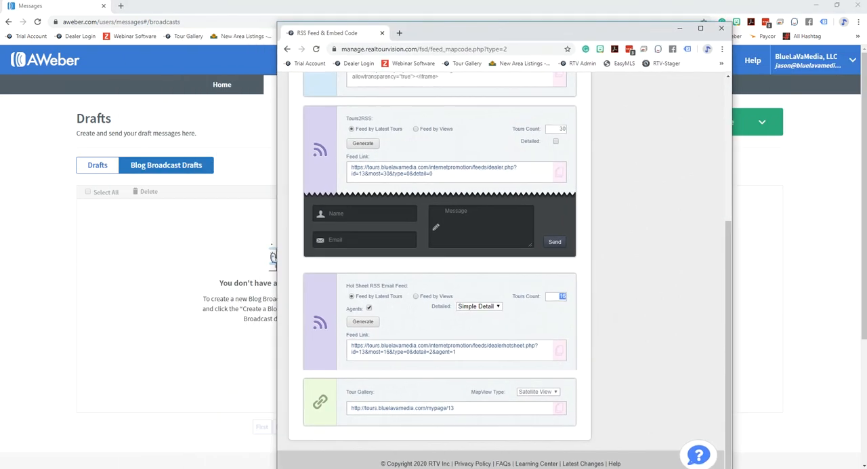